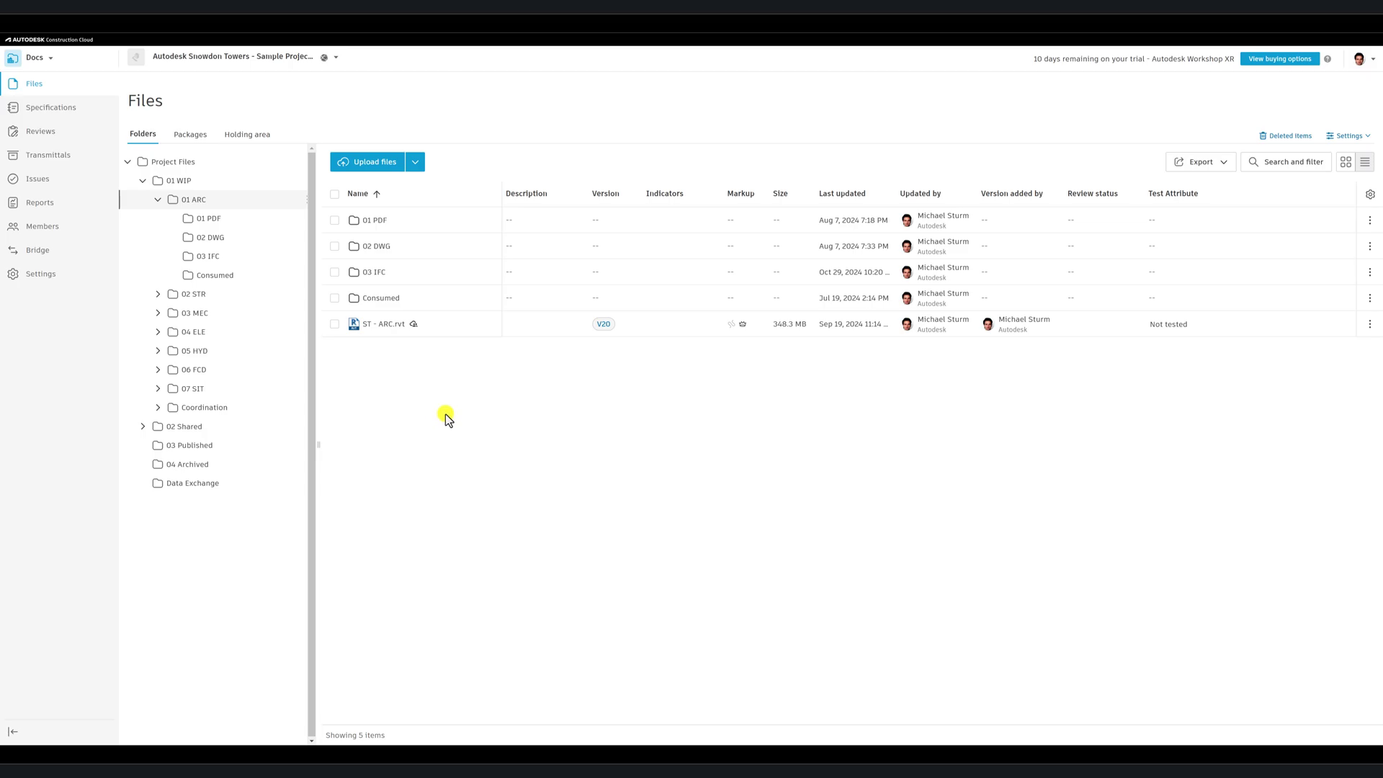
# - Open the ST - ARC.rvt model from the 01 ARC folder and switch to its Coord - Full Building 3D view
pyautogui.click(376, 325)
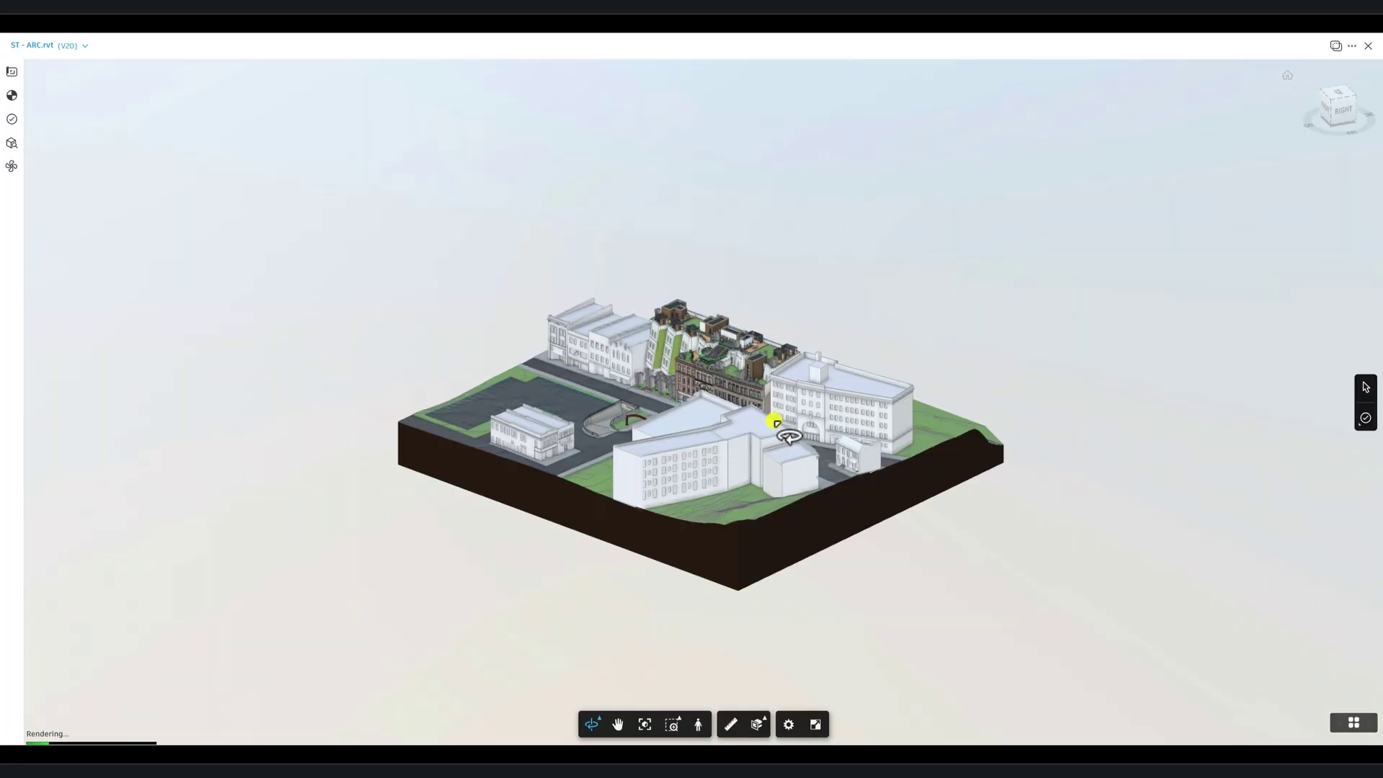
pyautogui.click(14, 78)
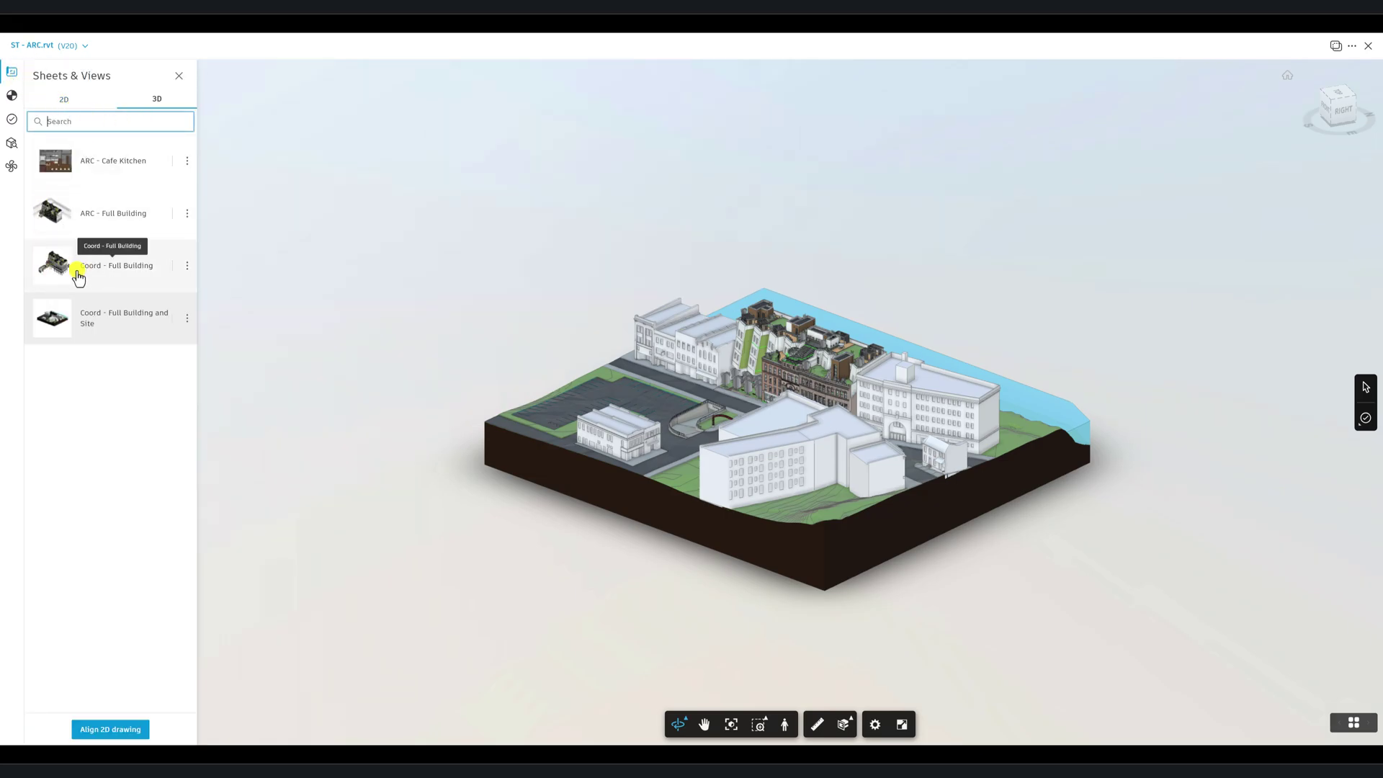
pyautogui.click(78, 277)
# - Select the brick facade wall next to the planted trees and examine the building from its front side
pyautogui.scroll(3, 784, 333)
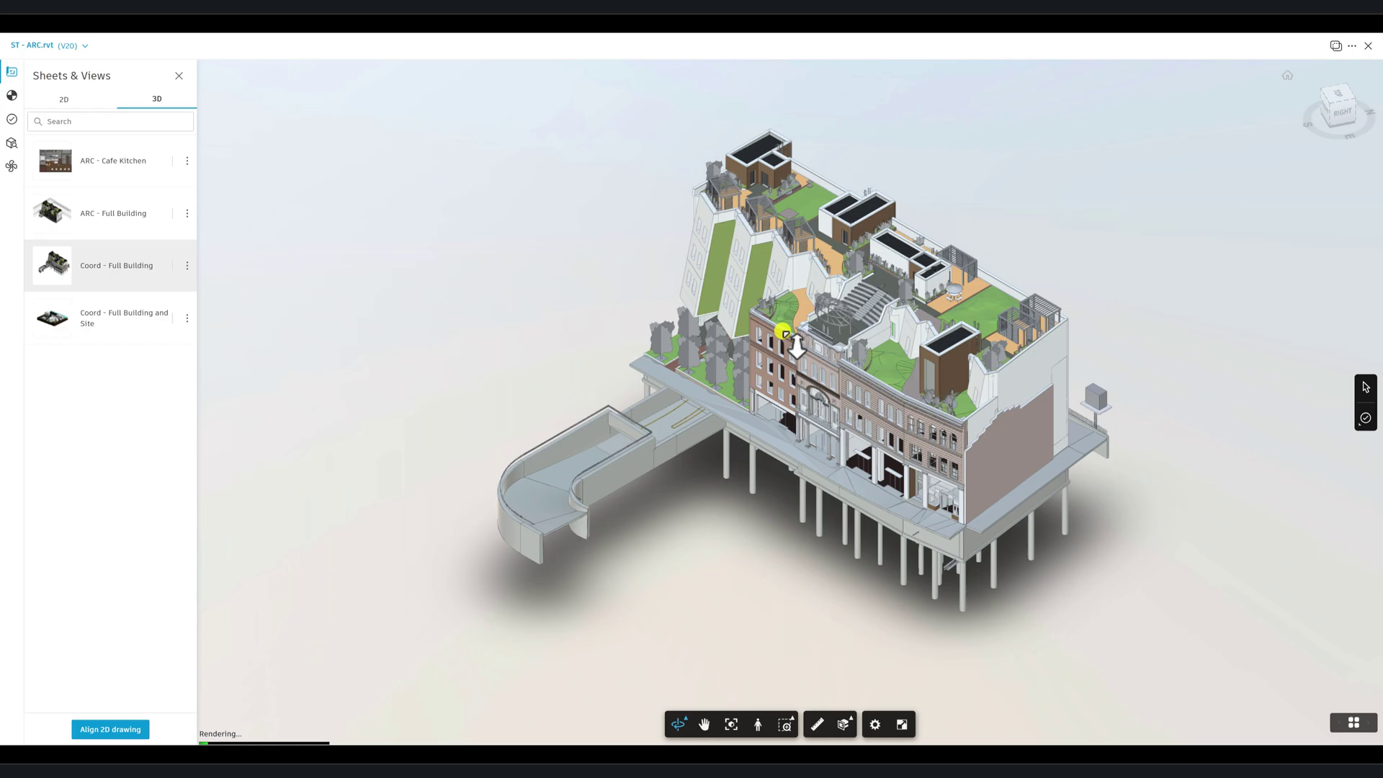
pyautogui.scroll(2, 784, 333)
pyautogui.click(784, 333)
pyautogui.scroll(2, 784, 333)
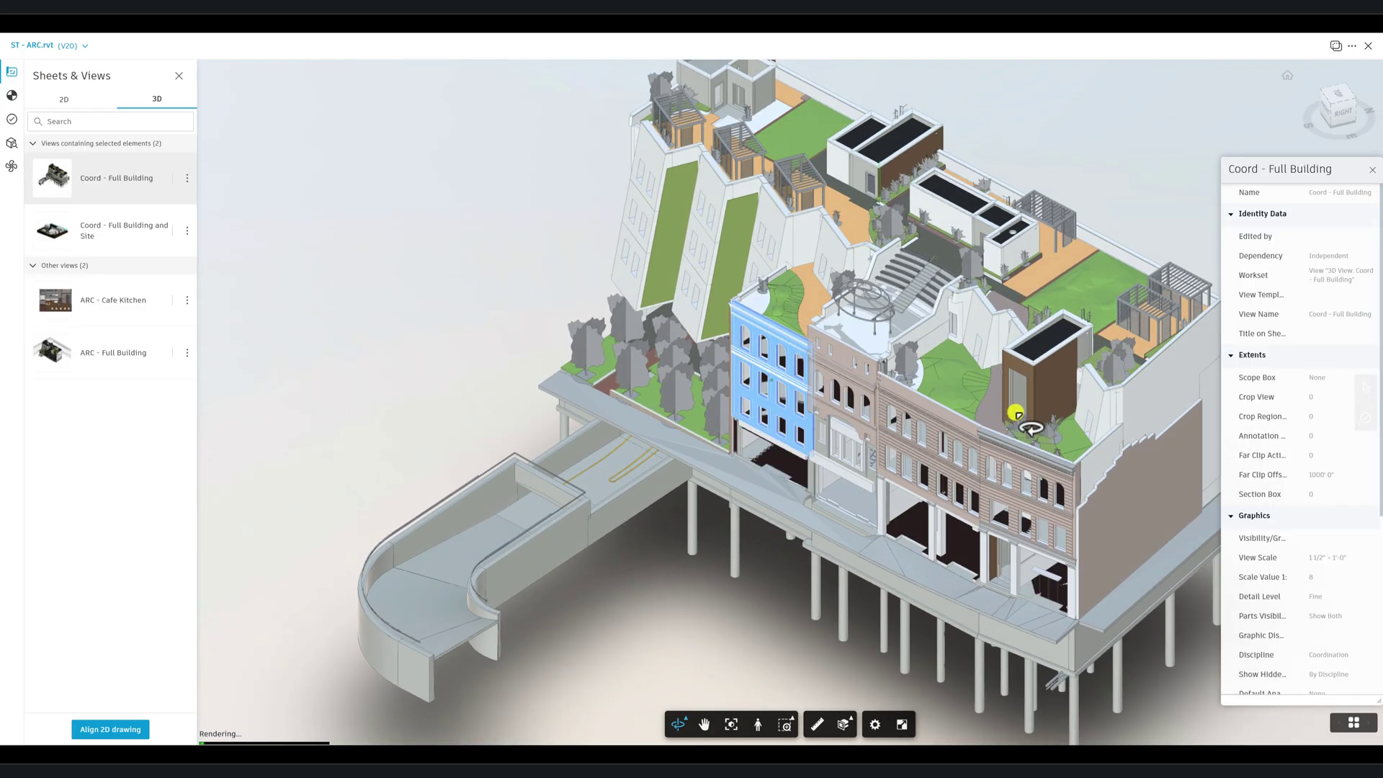
pyautogui.moveTo(1016, 416); pyautogui.dragTo(1137, 361)
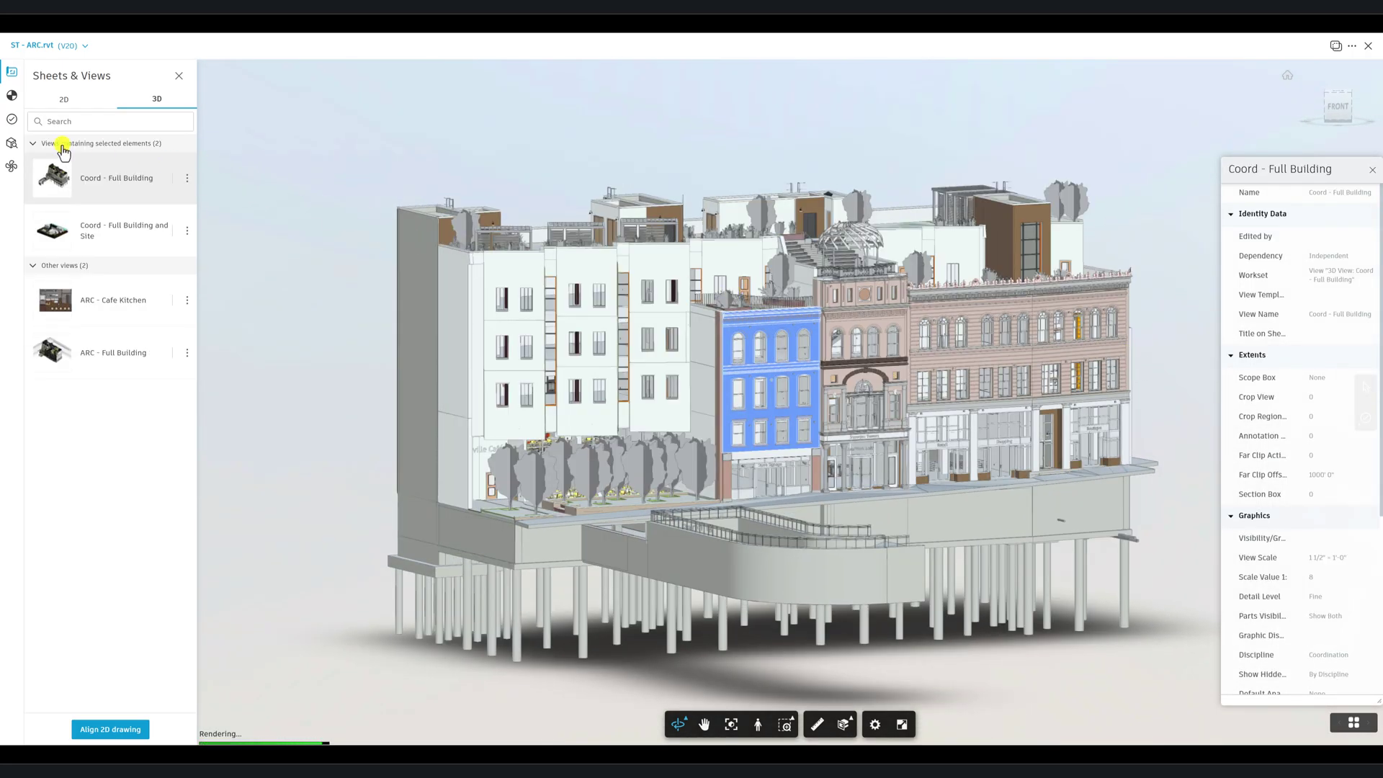
# - Show the Model Browser and isolate one round-top double-hung window on the upper floor of the brick facade
pyautogui.click(16, 144)
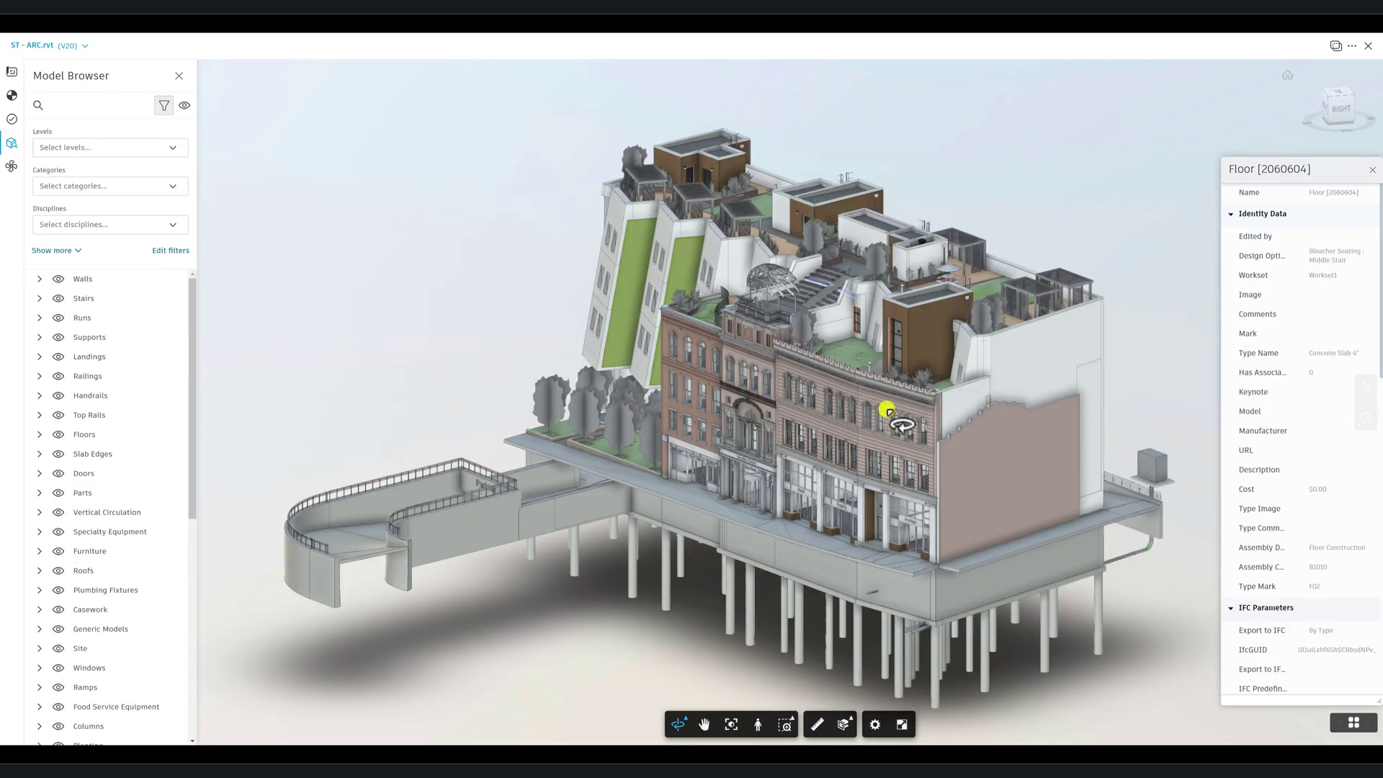
pyautogui.scroll(10, 880, 425)
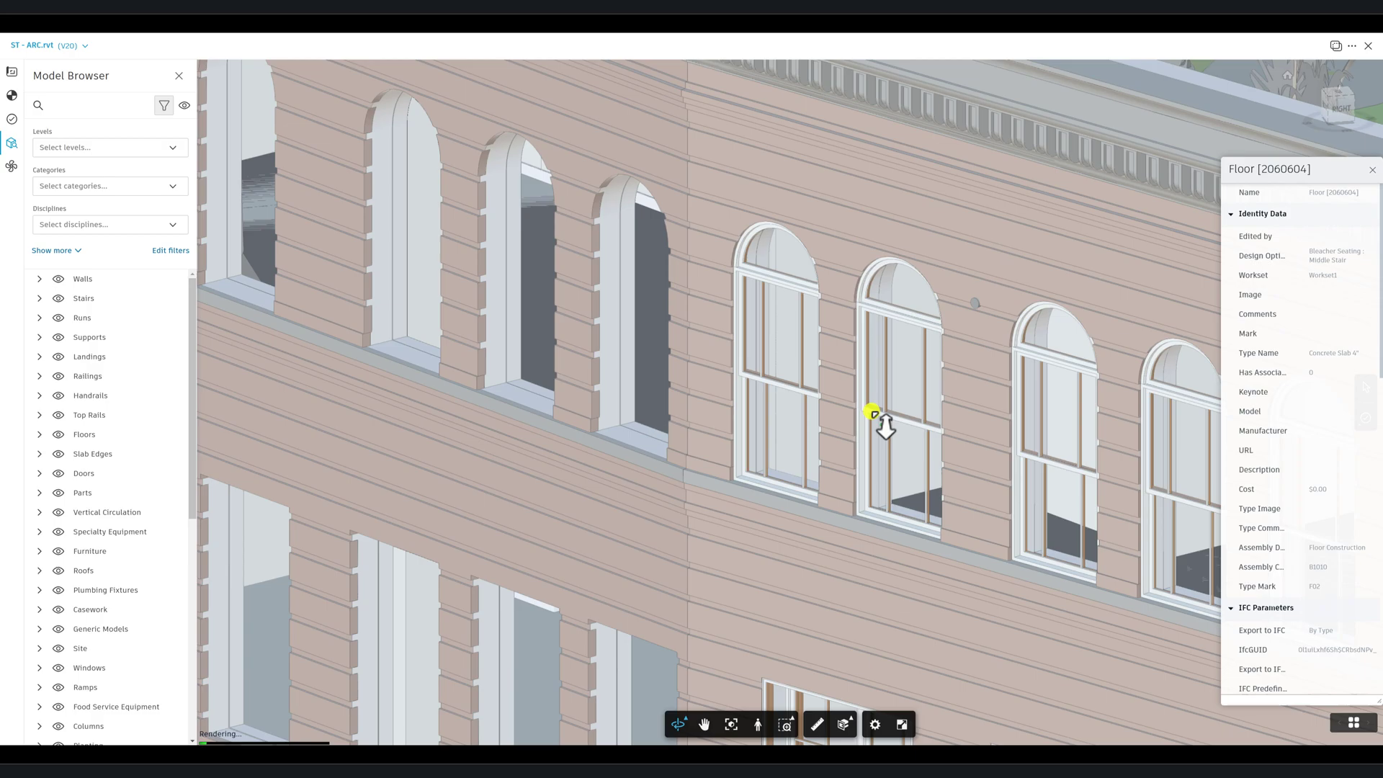
pyautogui.click(881, 425)
pyautogui.rightClick(874, 414)
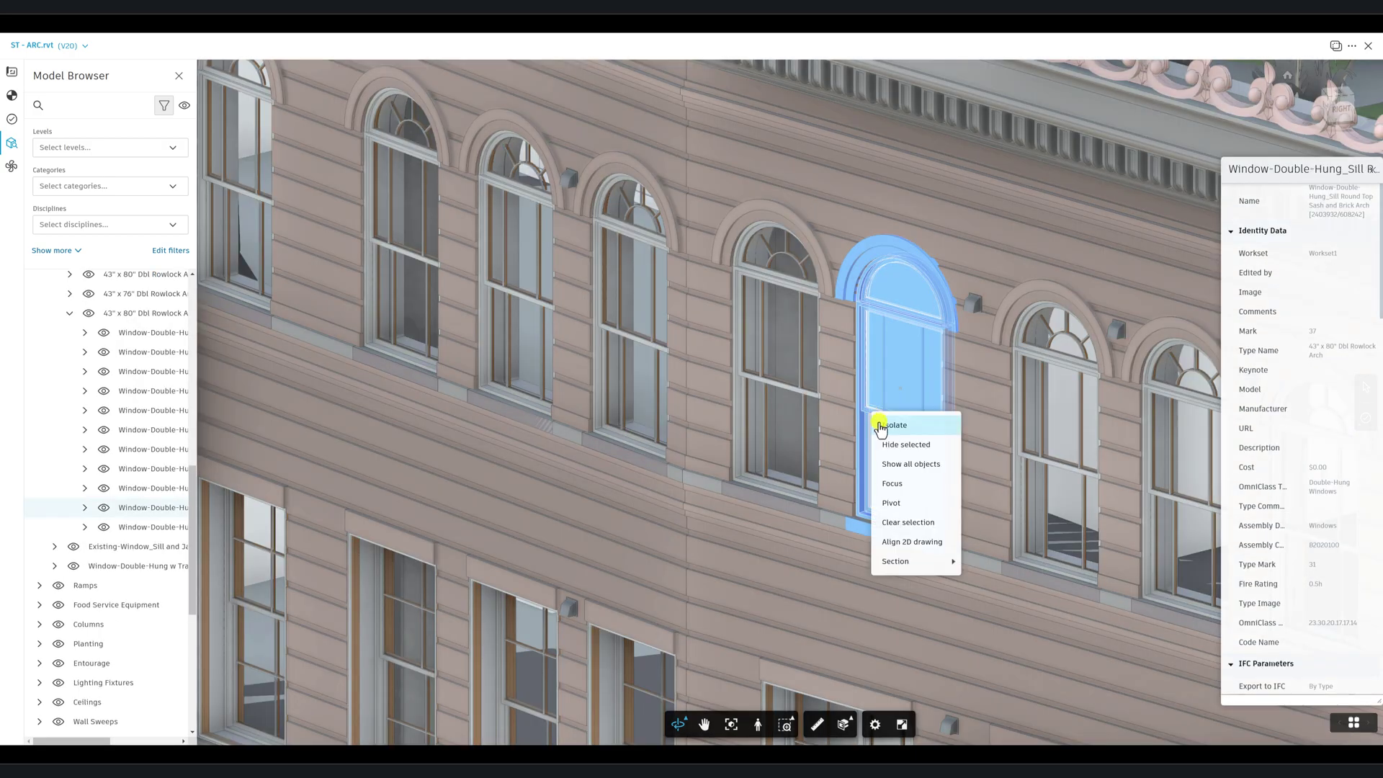
pyautogui.click(881, 426)
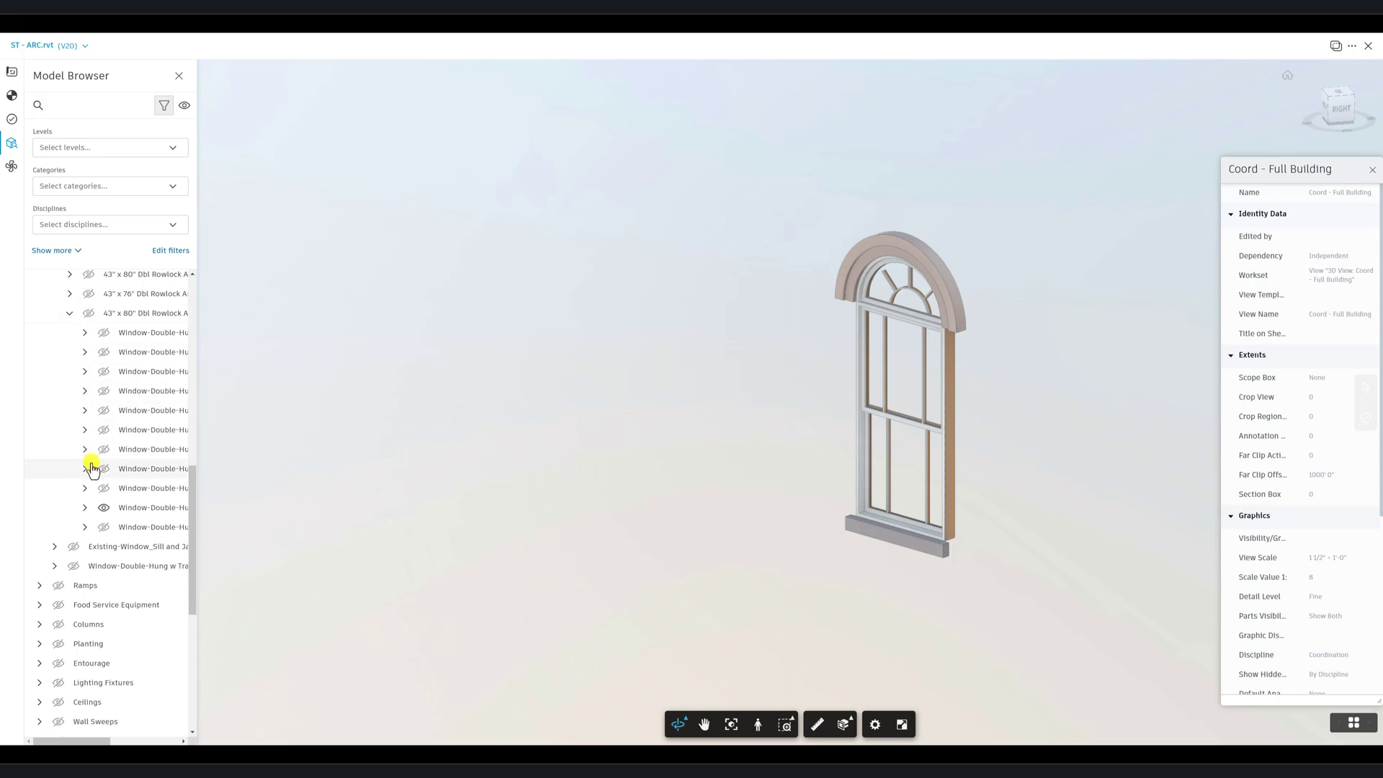
# - Show the whole building again instead of only the isolated double-hung window
pyautogui.click(128, 514)
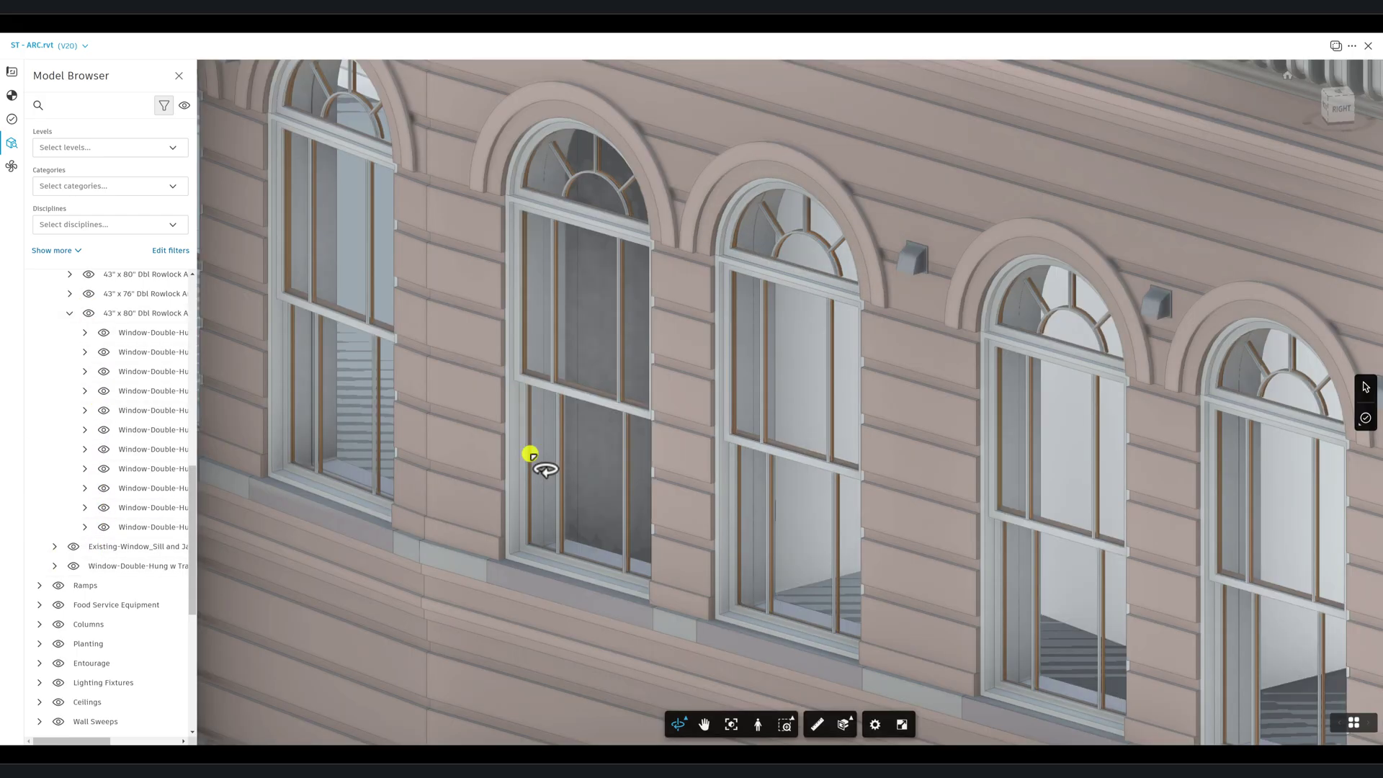
pyautogui.scroll(-10, 531, 454)
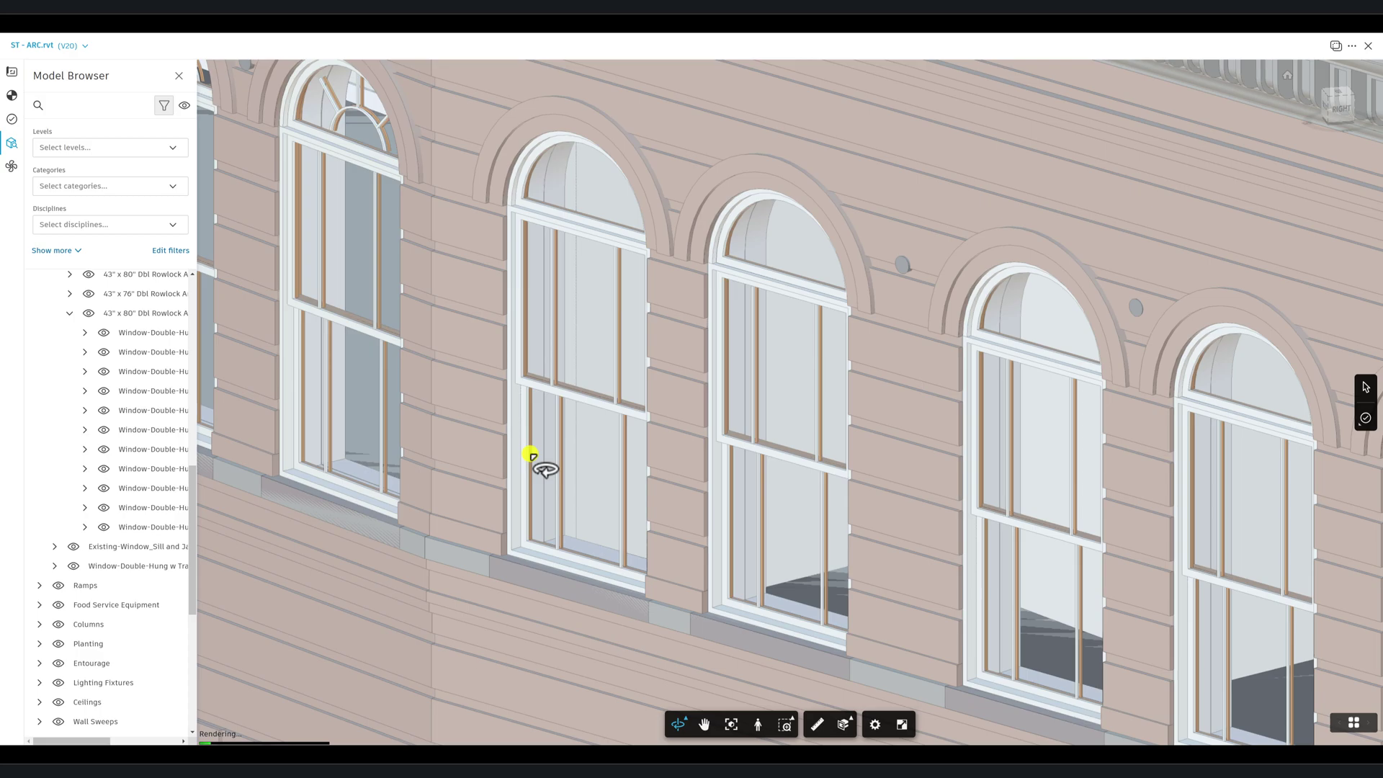
pyautogui.scroll(-5, 531, 456)
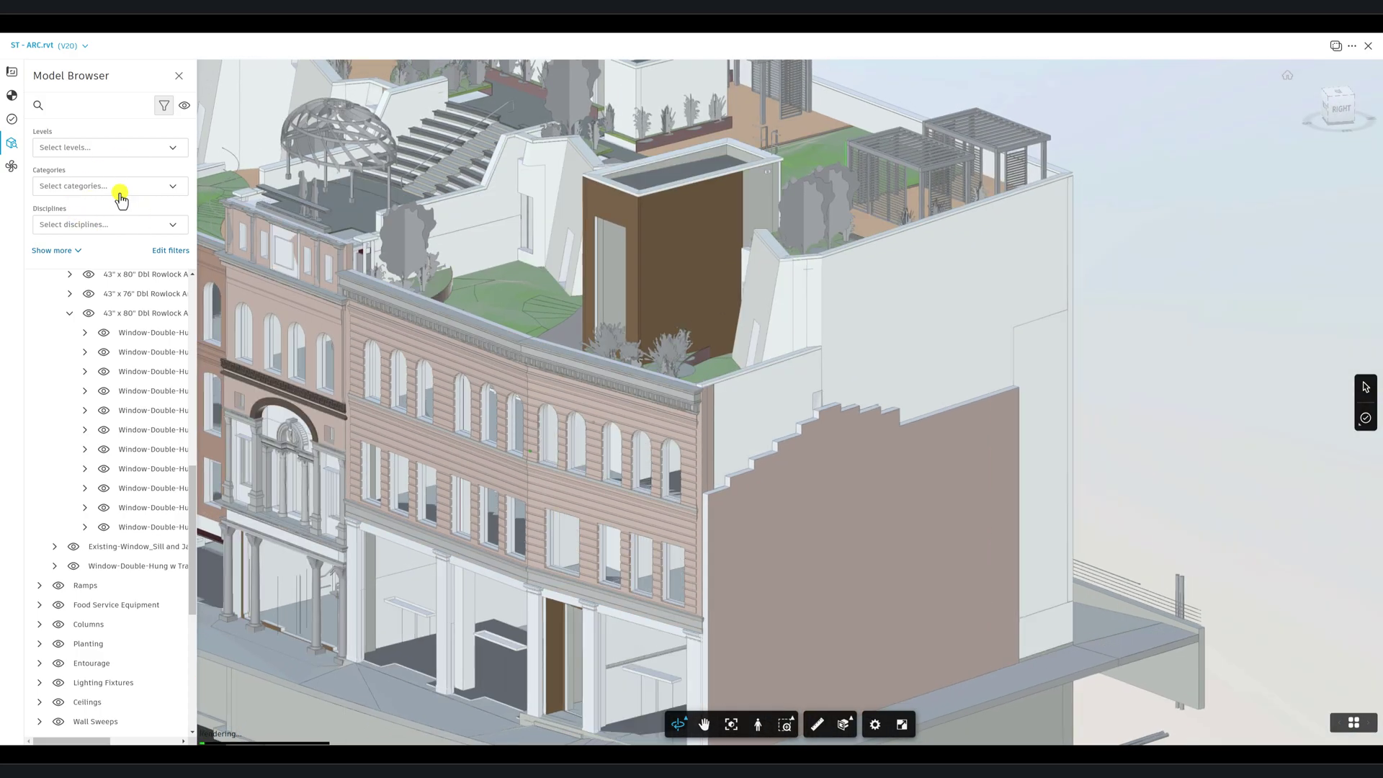
# - Filter the model by the Columns category and expand the Columns group to list its families
pyautogui.click(120, 193)
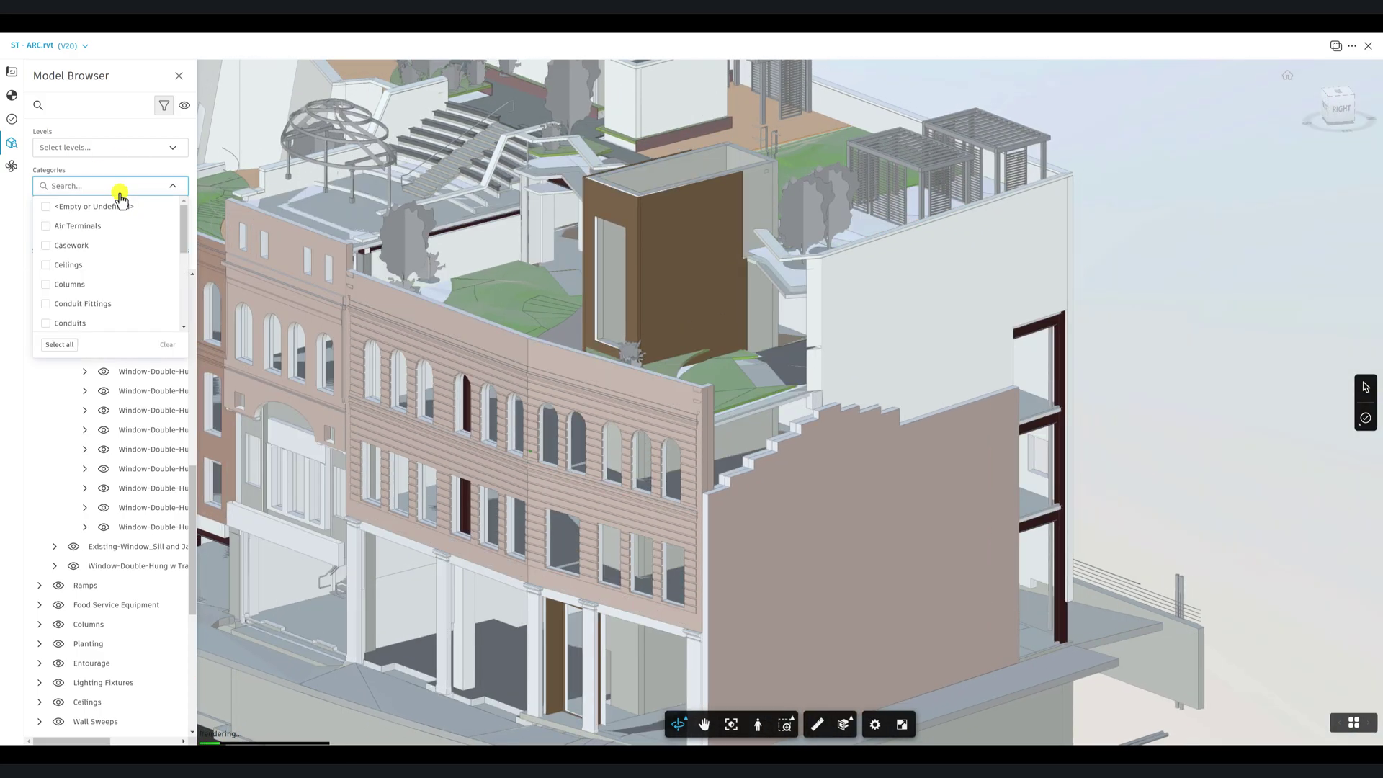
pyautogui.write('columns')
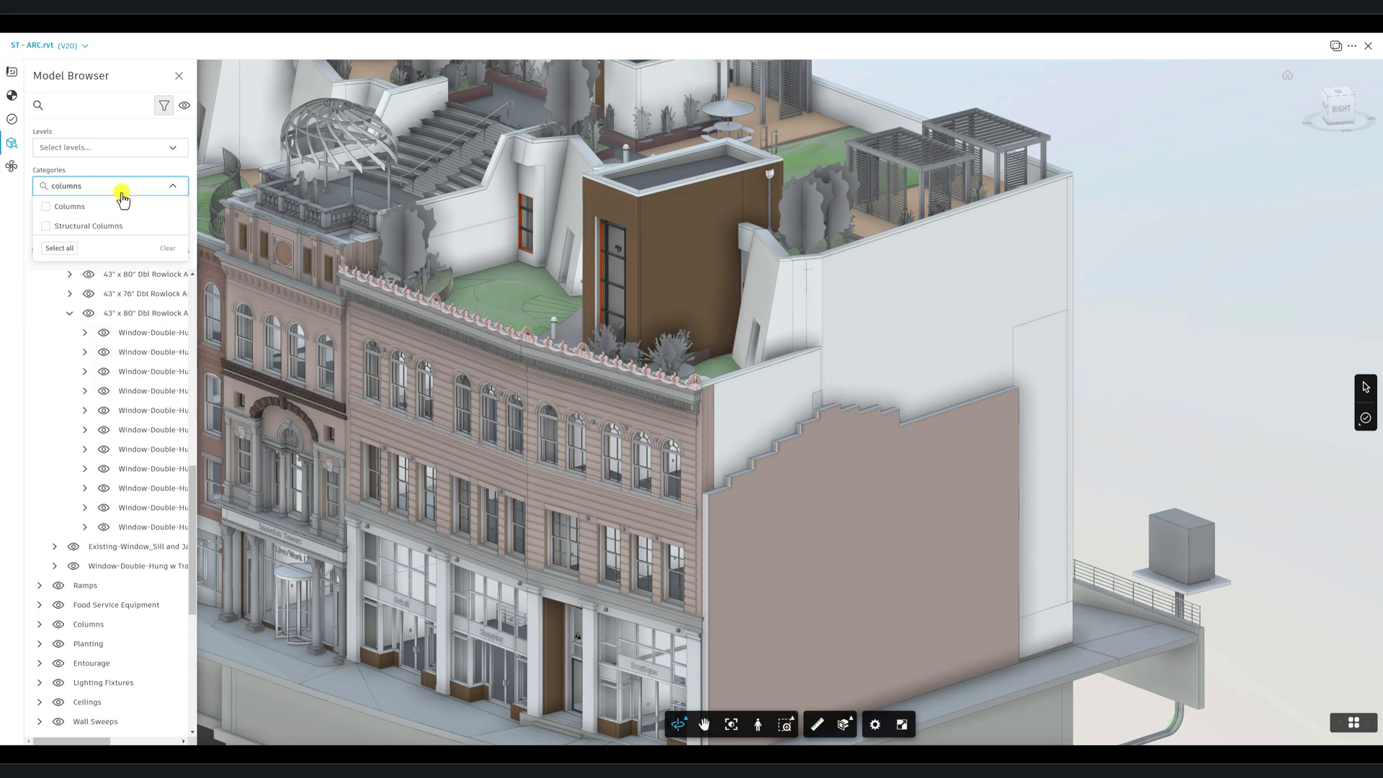
pyautogui.click(62, 206)
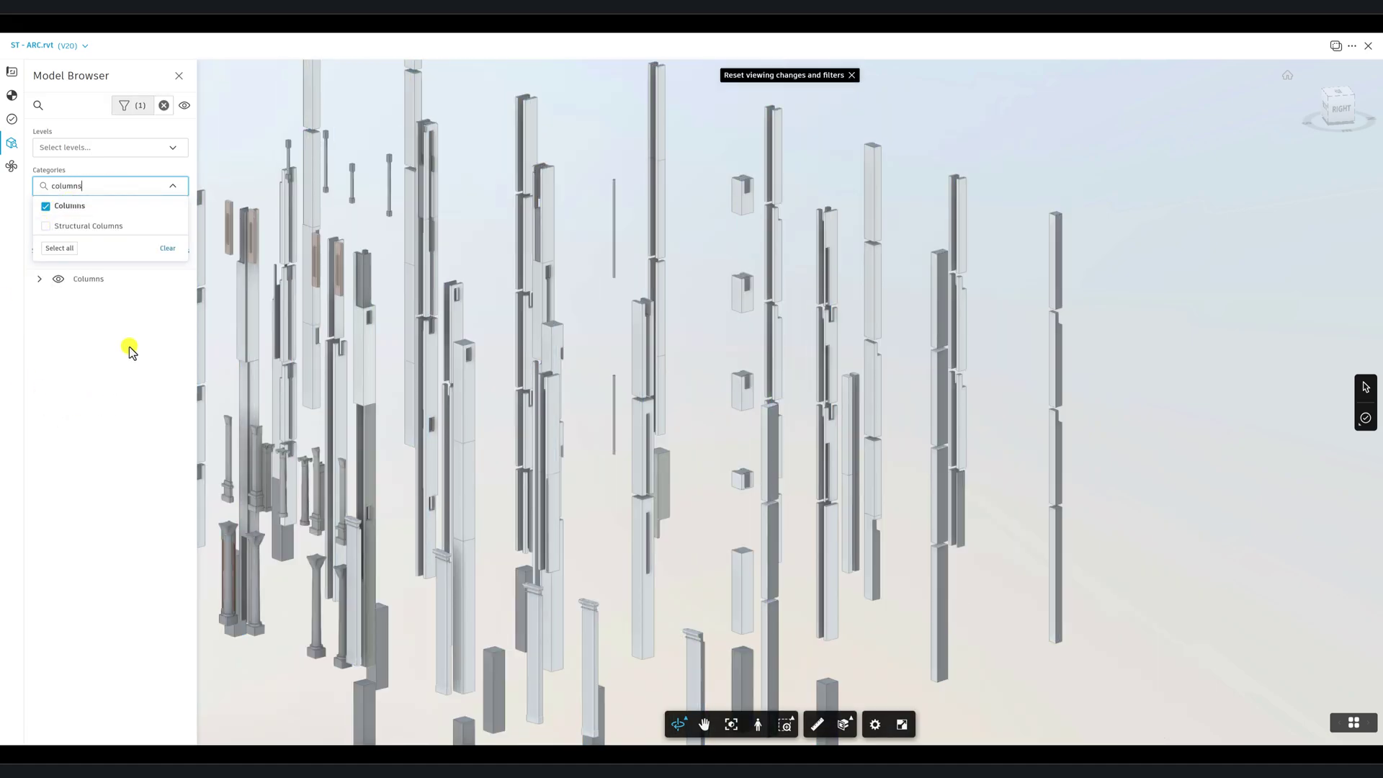
pyautogui.click(131, 352)
pyautogui.click(39, 279)
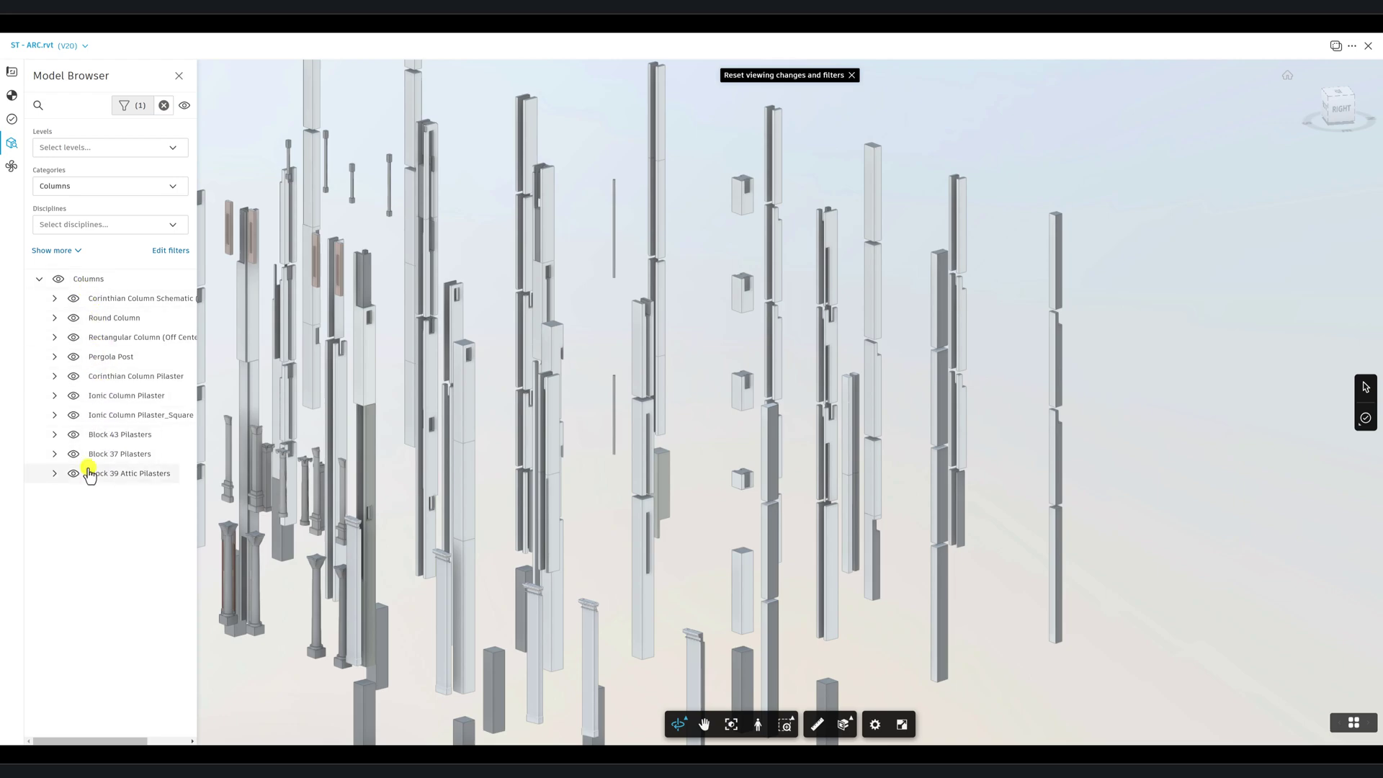
# - Restrict the filtered columns to level L2 and inspect the properties of one Corinthian column
pyautogui.click(100, 151)
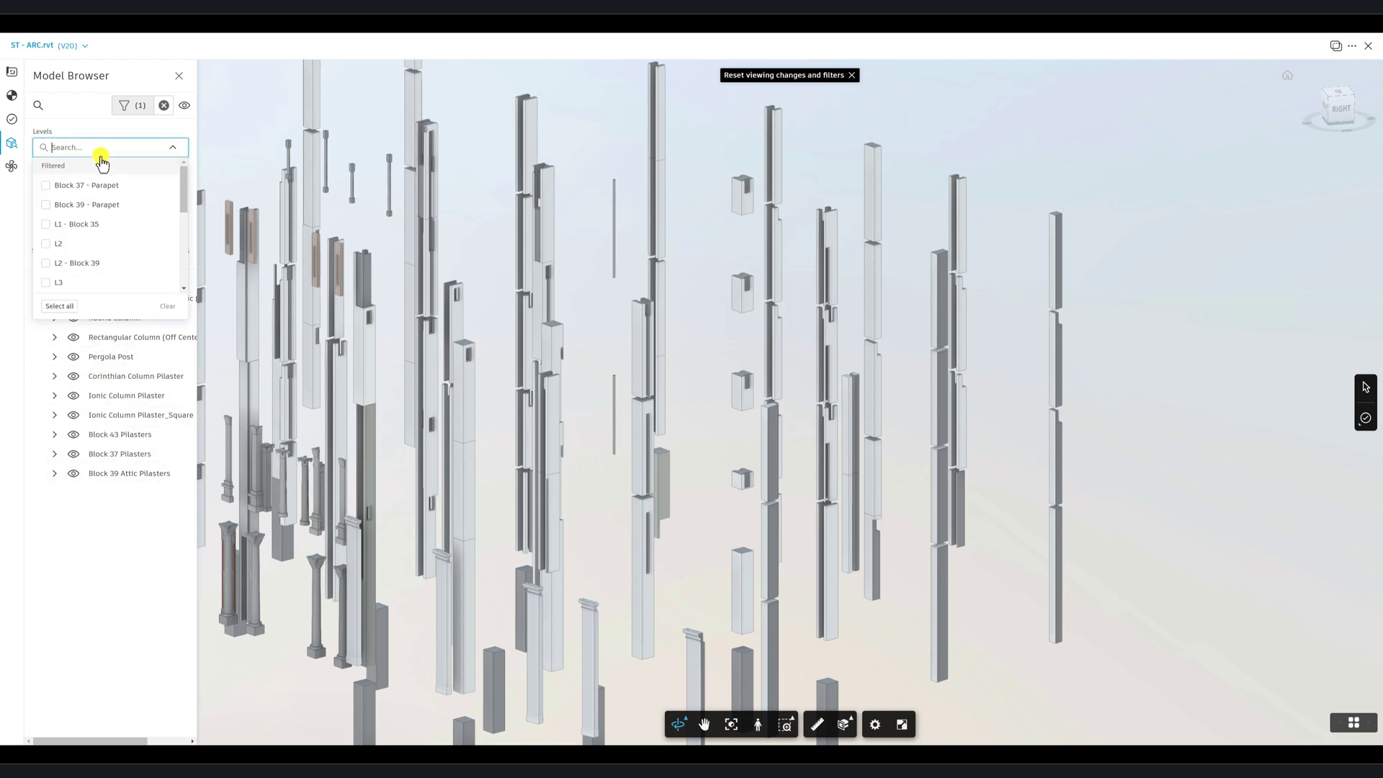
pyautogui.click(46, 243)
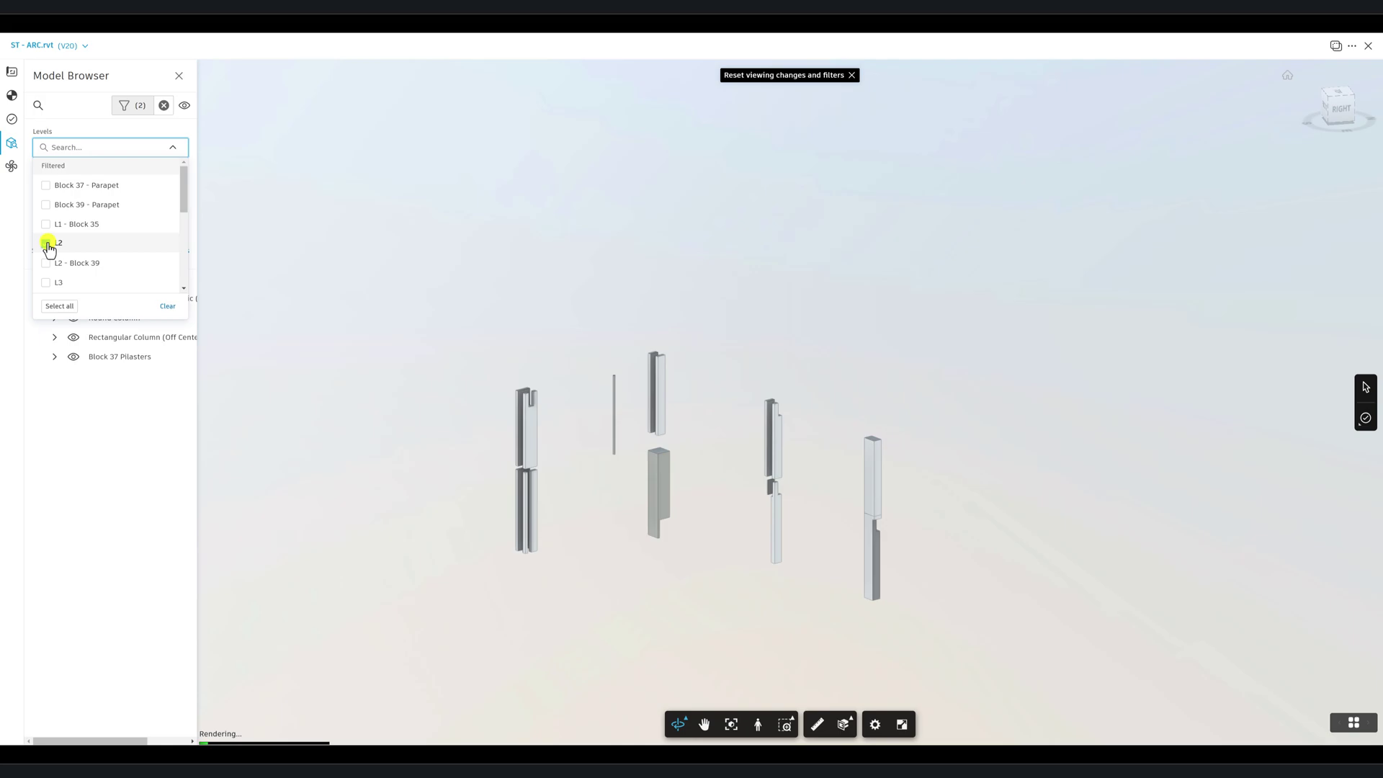
pyautogui.click(403, 539)
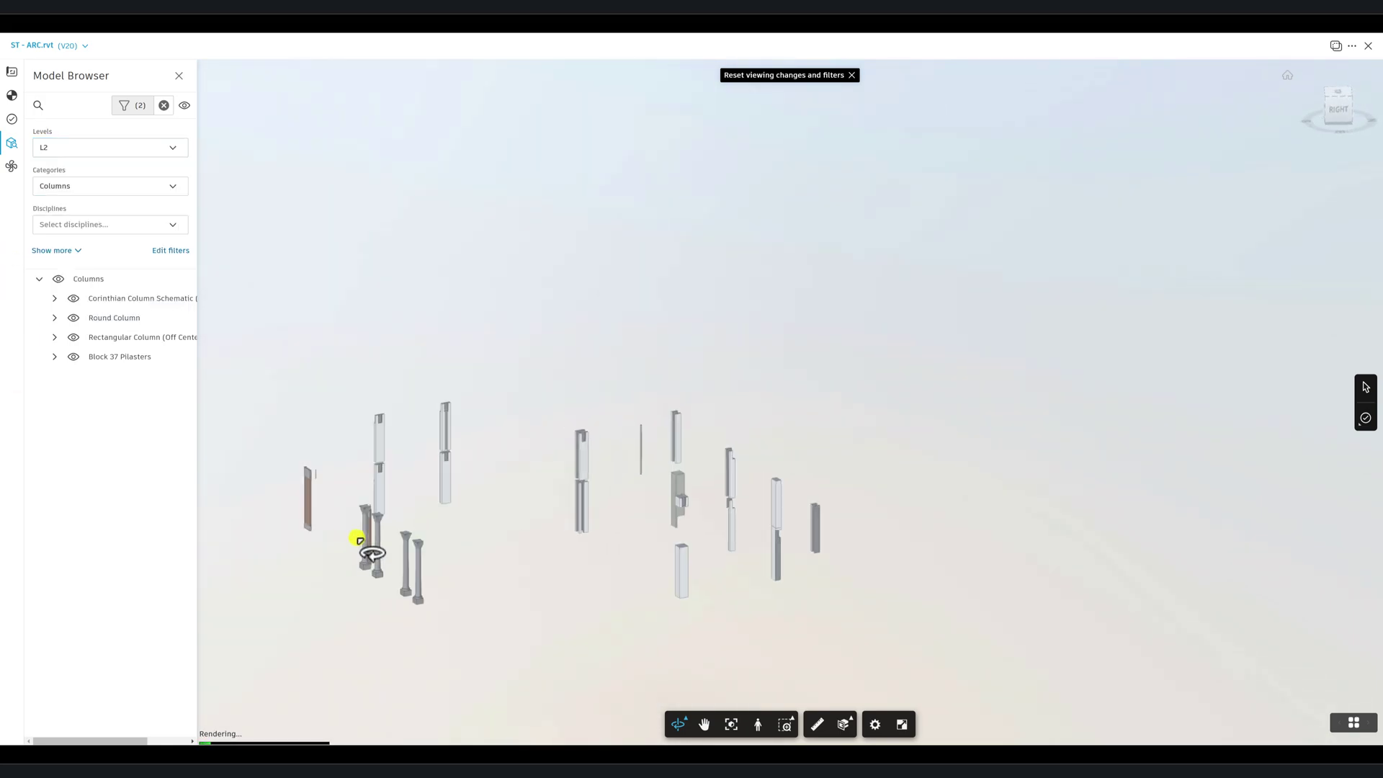
pyautogui.click(375, 549)
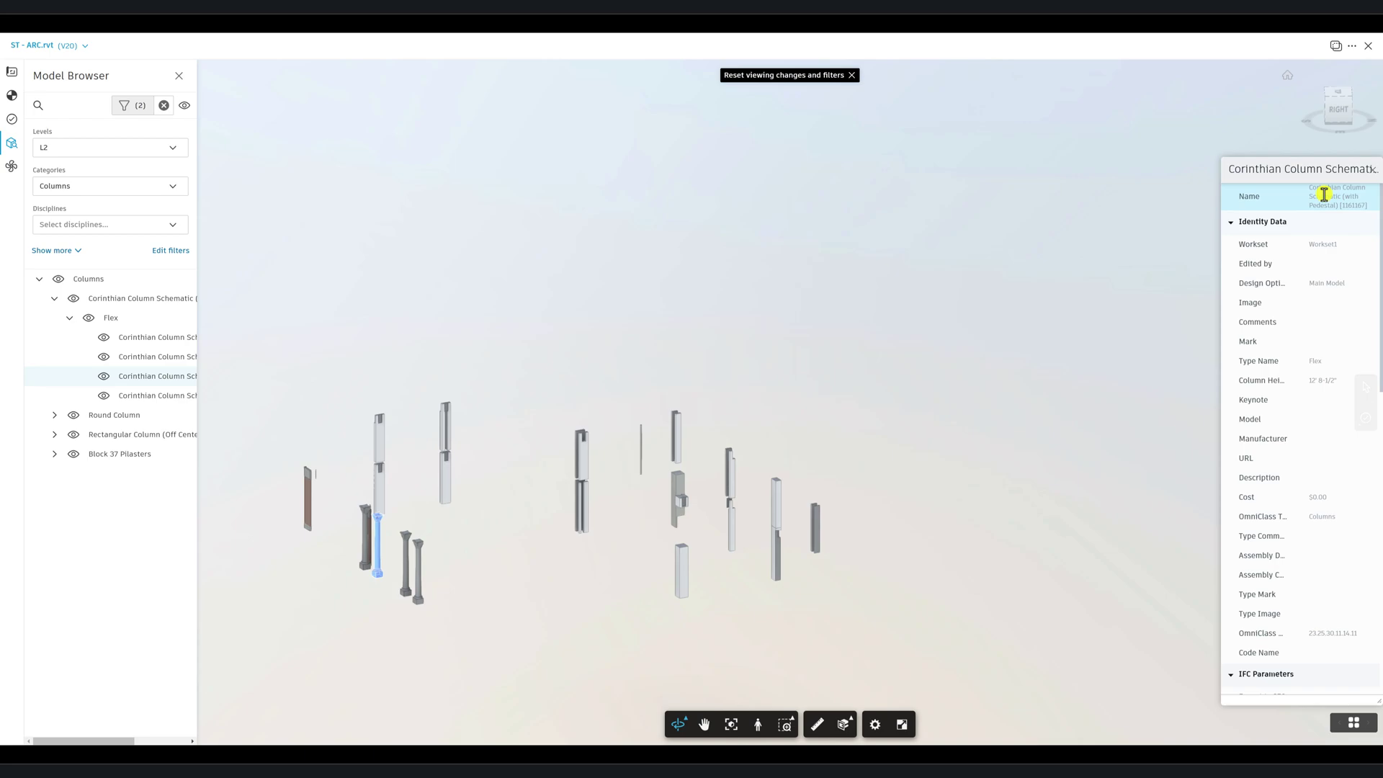
pyautogui.click(645, 219)
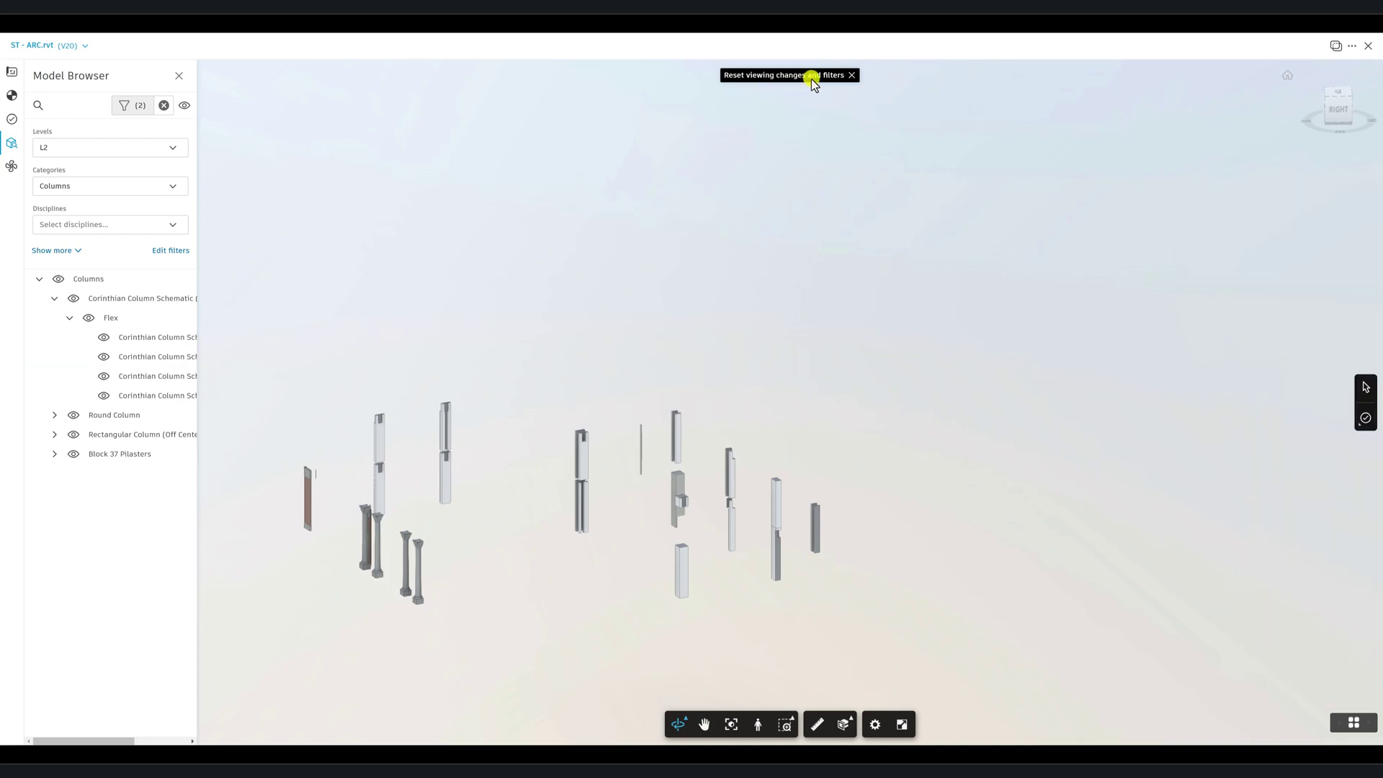
# - Reset all viewing changes and filters so the model returns to its default viewing state
pyautogui.click(852, 75)
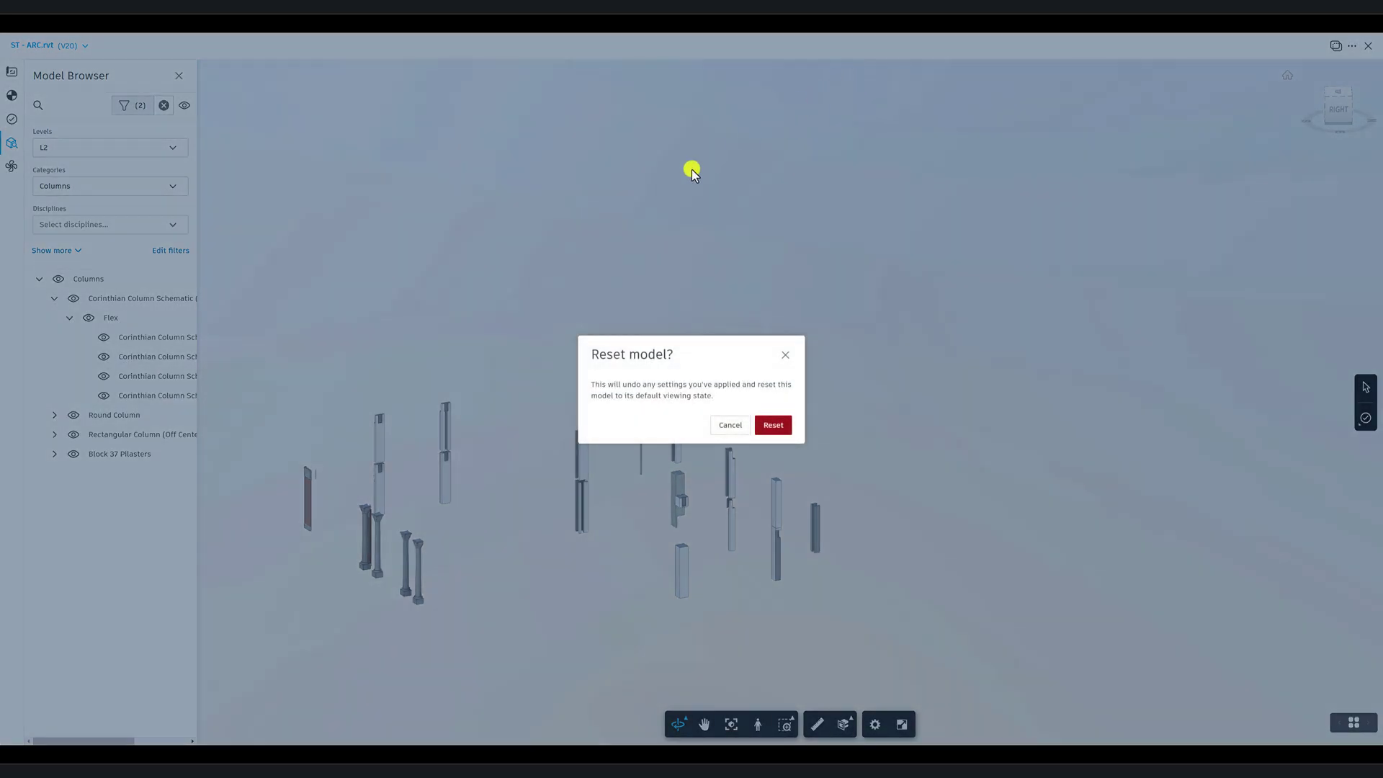
pyautogui.click(772, 425)
# - Find the "system" properties and add Mechanical/System Classification to the Model Browser filters
pyautogui.click(173, 253)
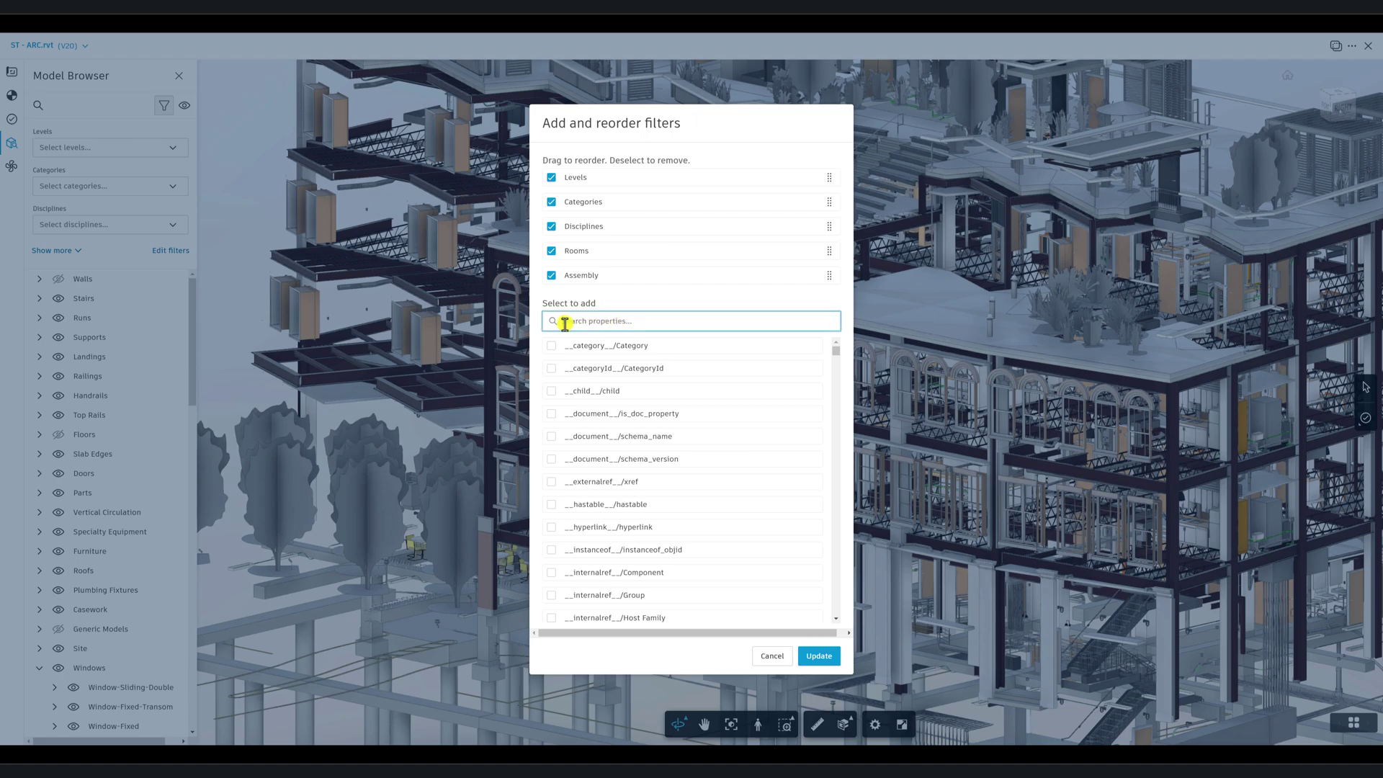
pyautogui.write('system')
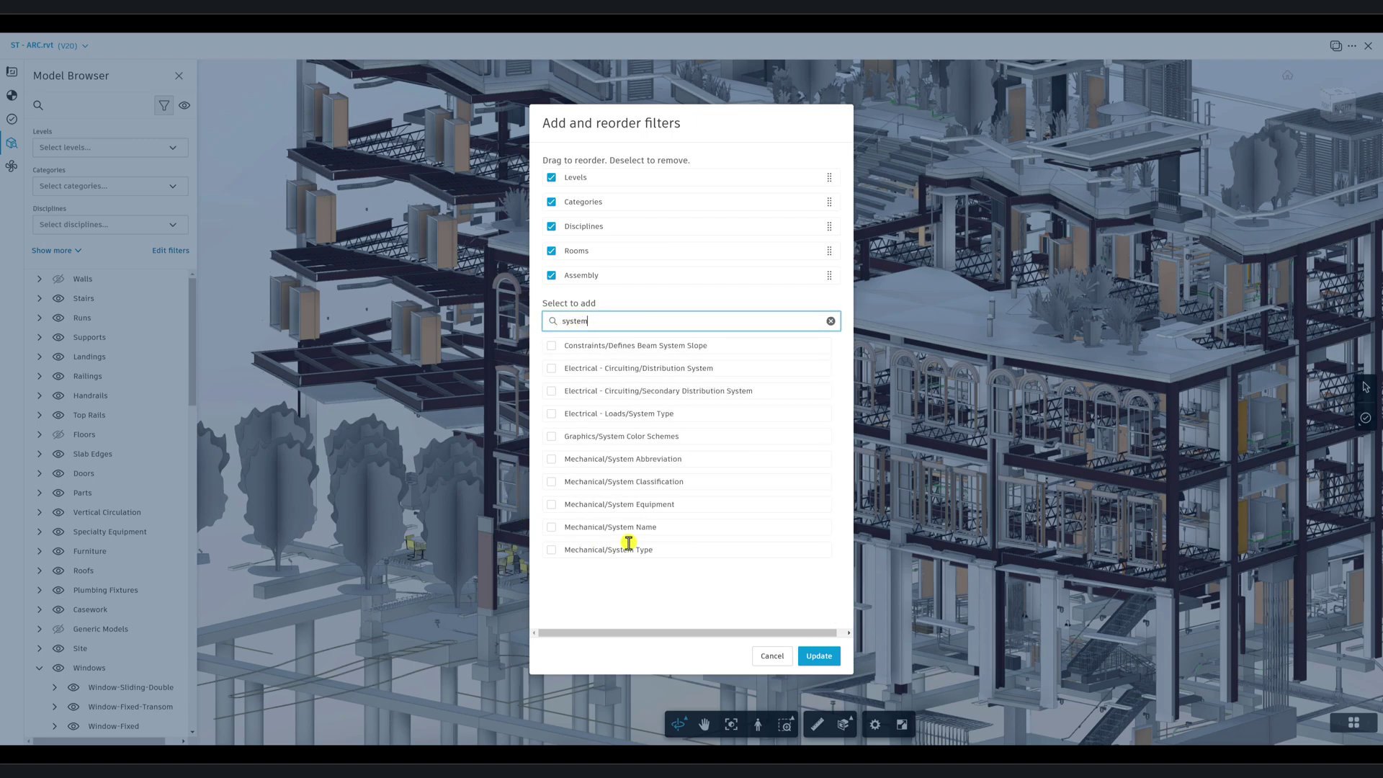
pyautogui.click(552, 482)
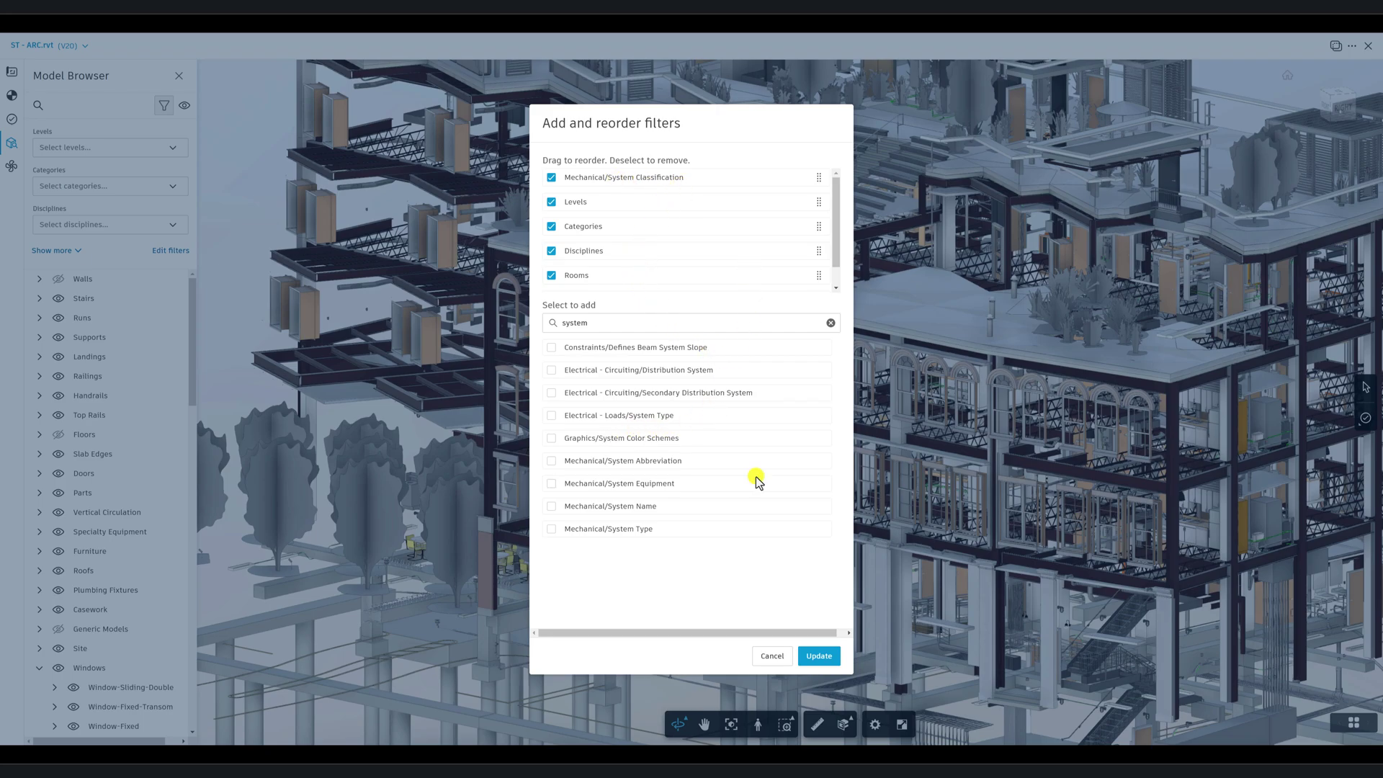
pyautogui.click(812, 658)
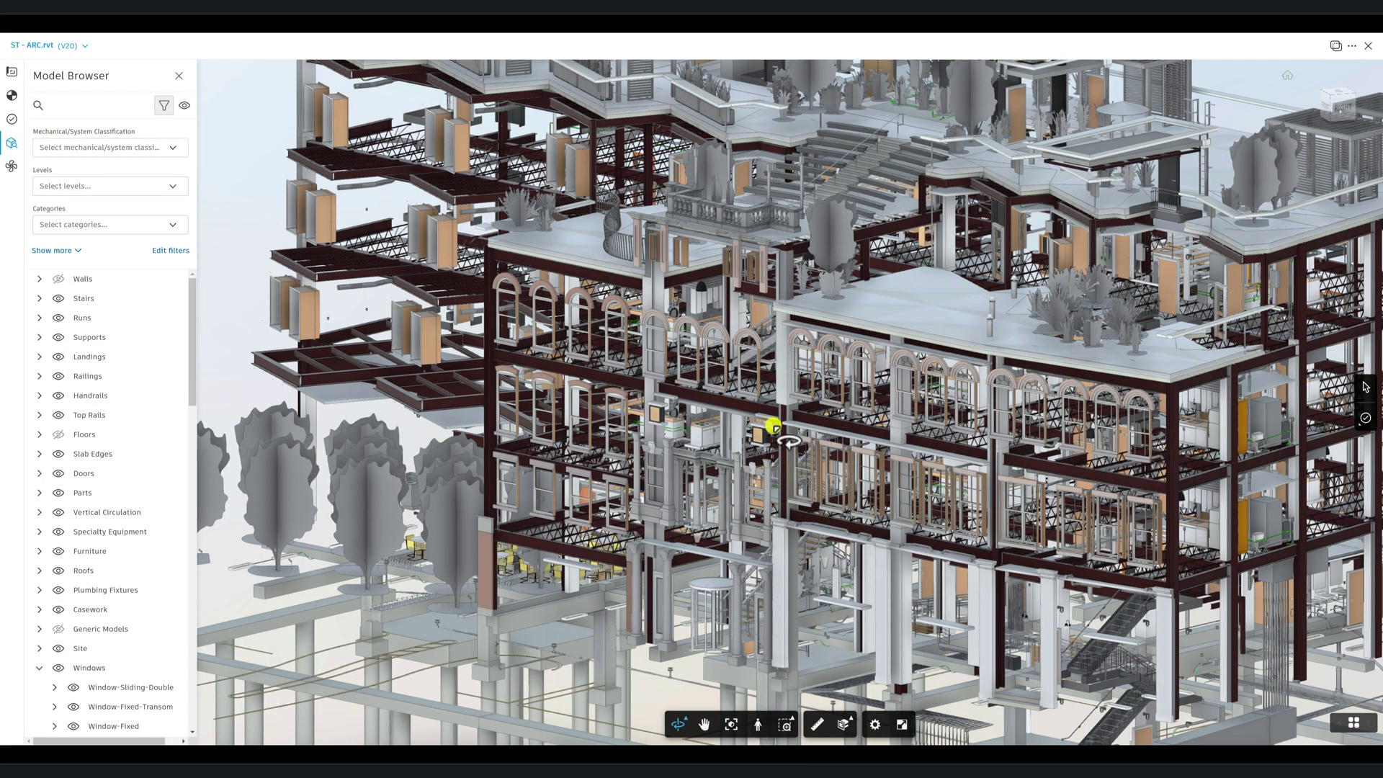
# - Filter the model by the Supply Air mechanical system classification
pyautogui.click(161, 147)
pyautogui.write('suppl')
pyautogui.click(46, 205)
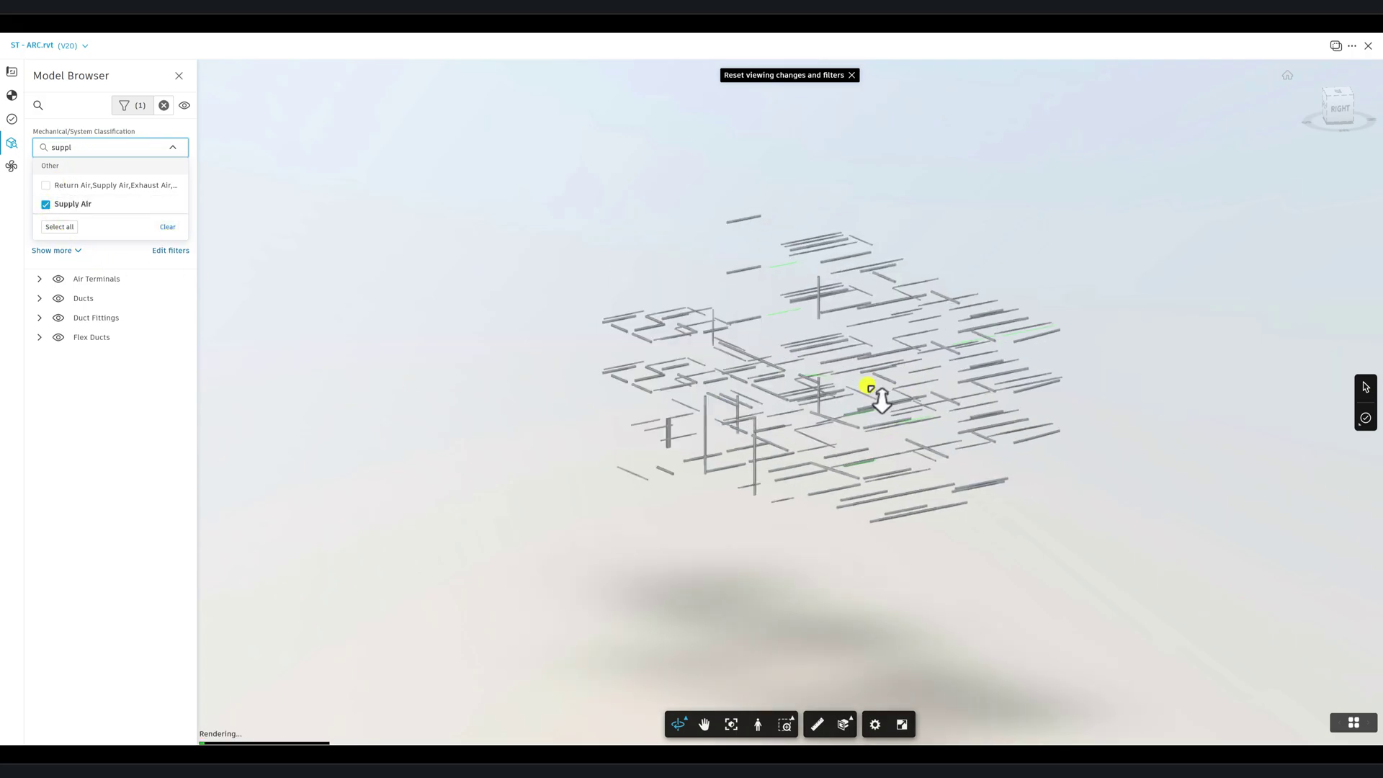
# - Replace the Supply Air filter with the combined Return Air, Supply Air, Exhaust Air classification and view the result from another angle
pyautogui.click(45, 205)
pyautogui.click(41, 186)
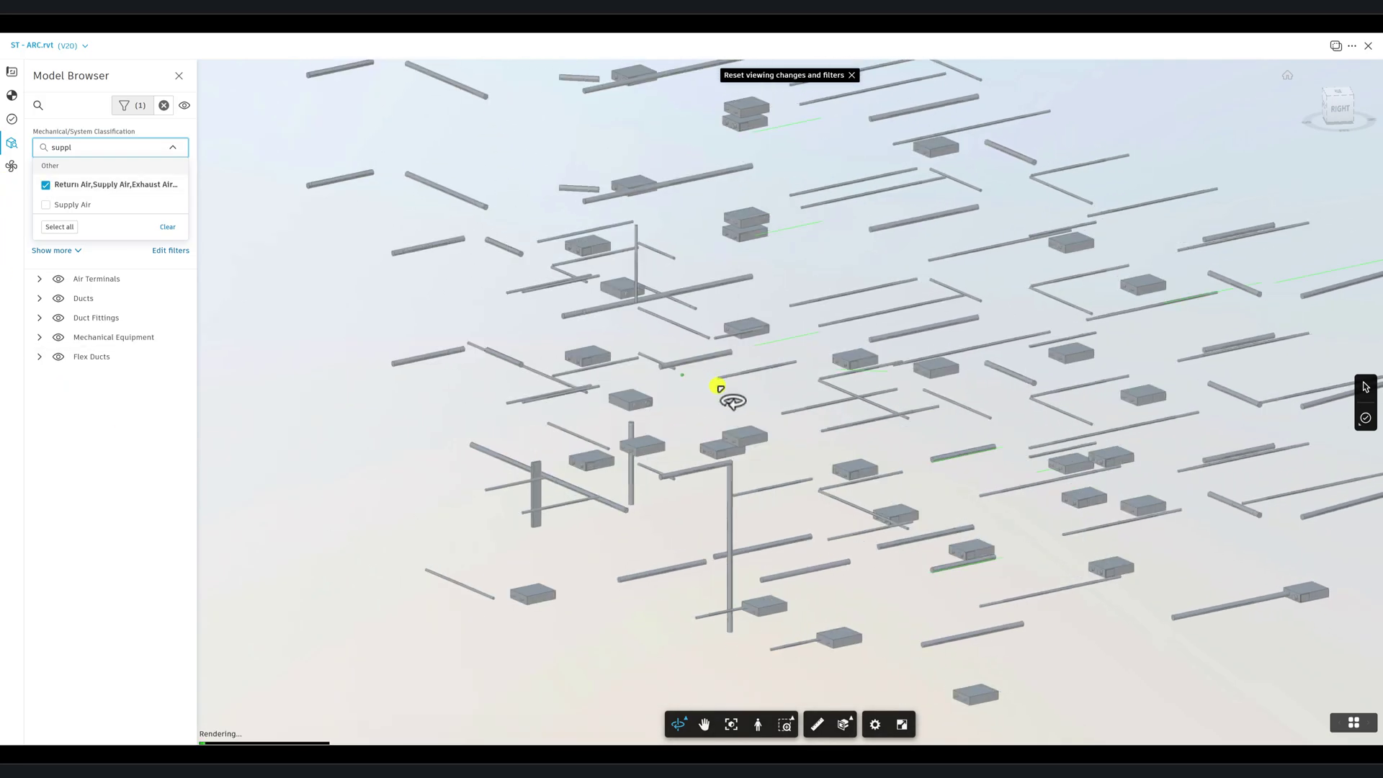
pyautogui.moveTo(728, 395); pyautogui.dragTo(833, 336)
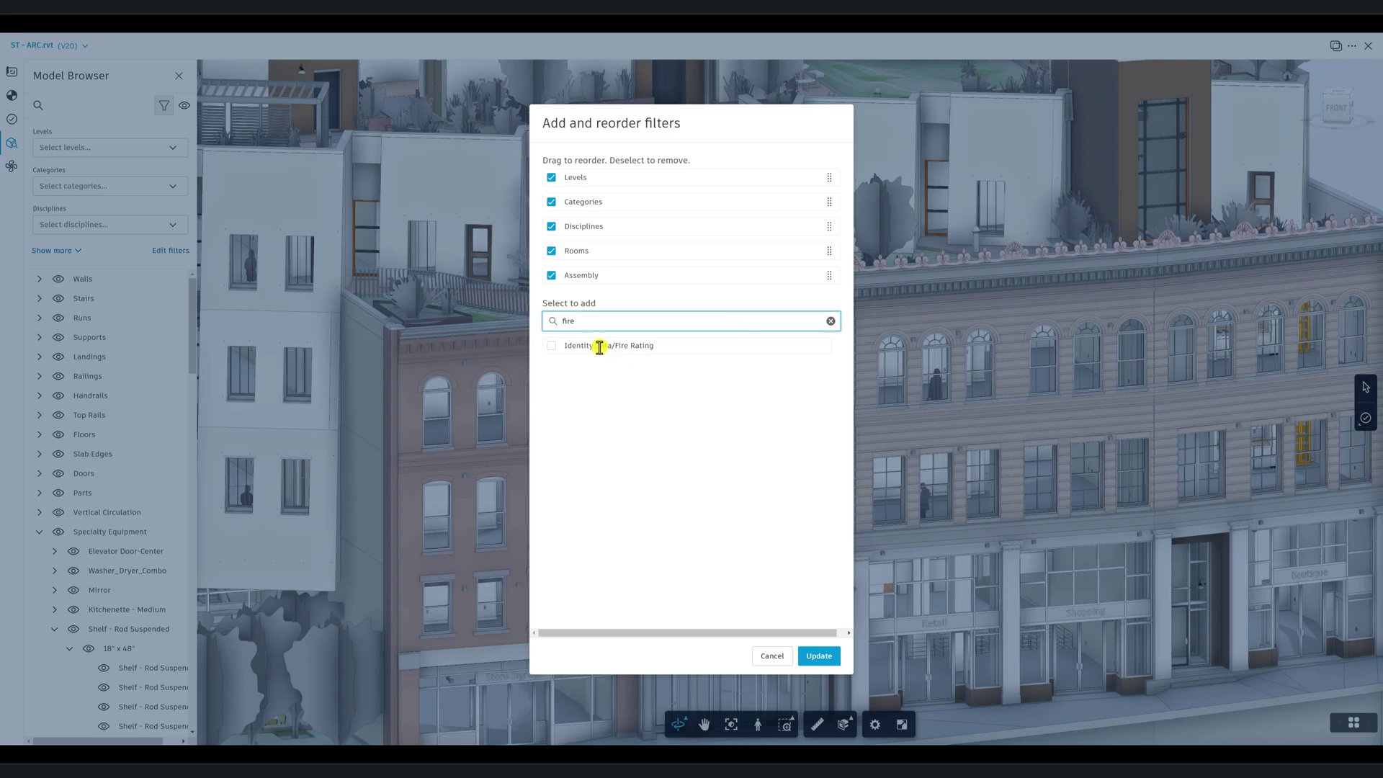
# - Add the Identity Data/Fire Rating property to the Model Browser filters and look through its selectable ratings
pyautogui.click(552, 349)
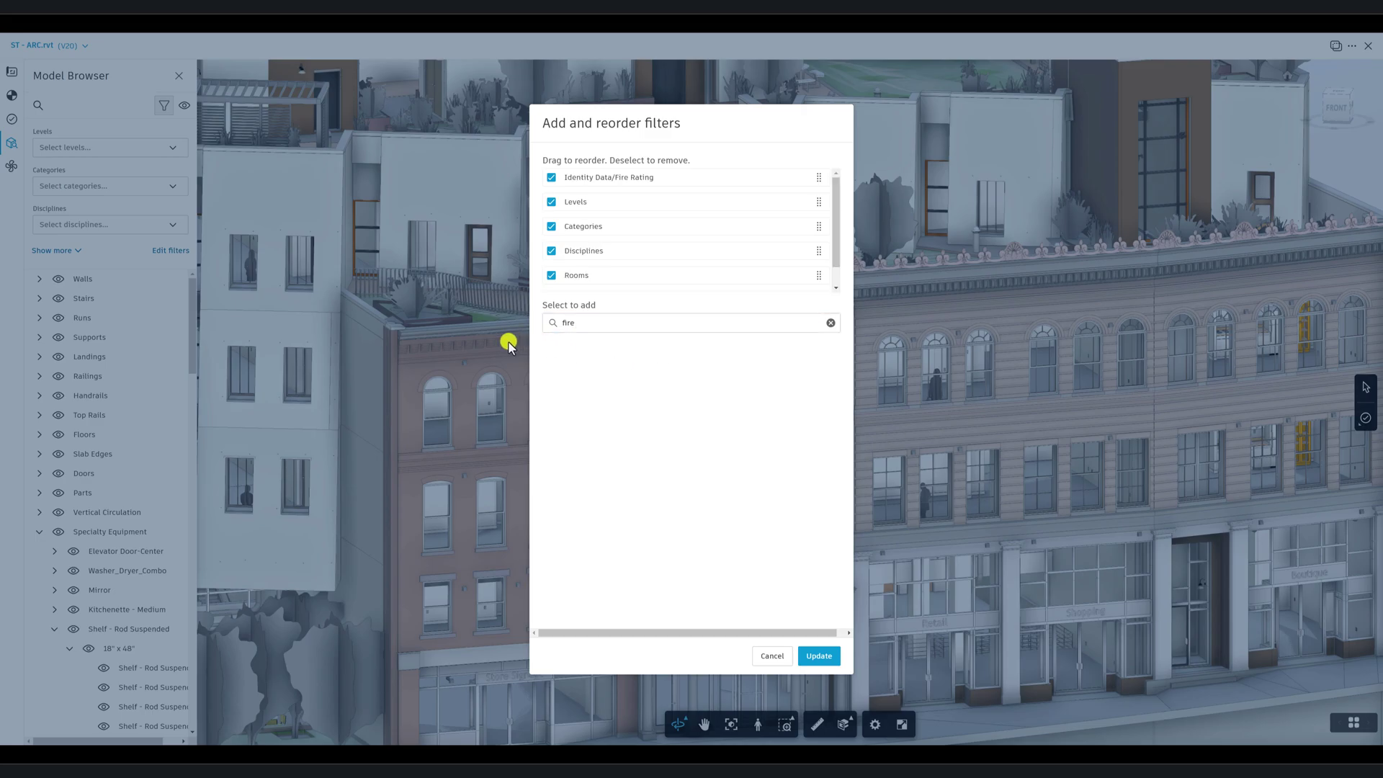
pyautogui.click(817, 656)
pyautogui.click(130, 147)
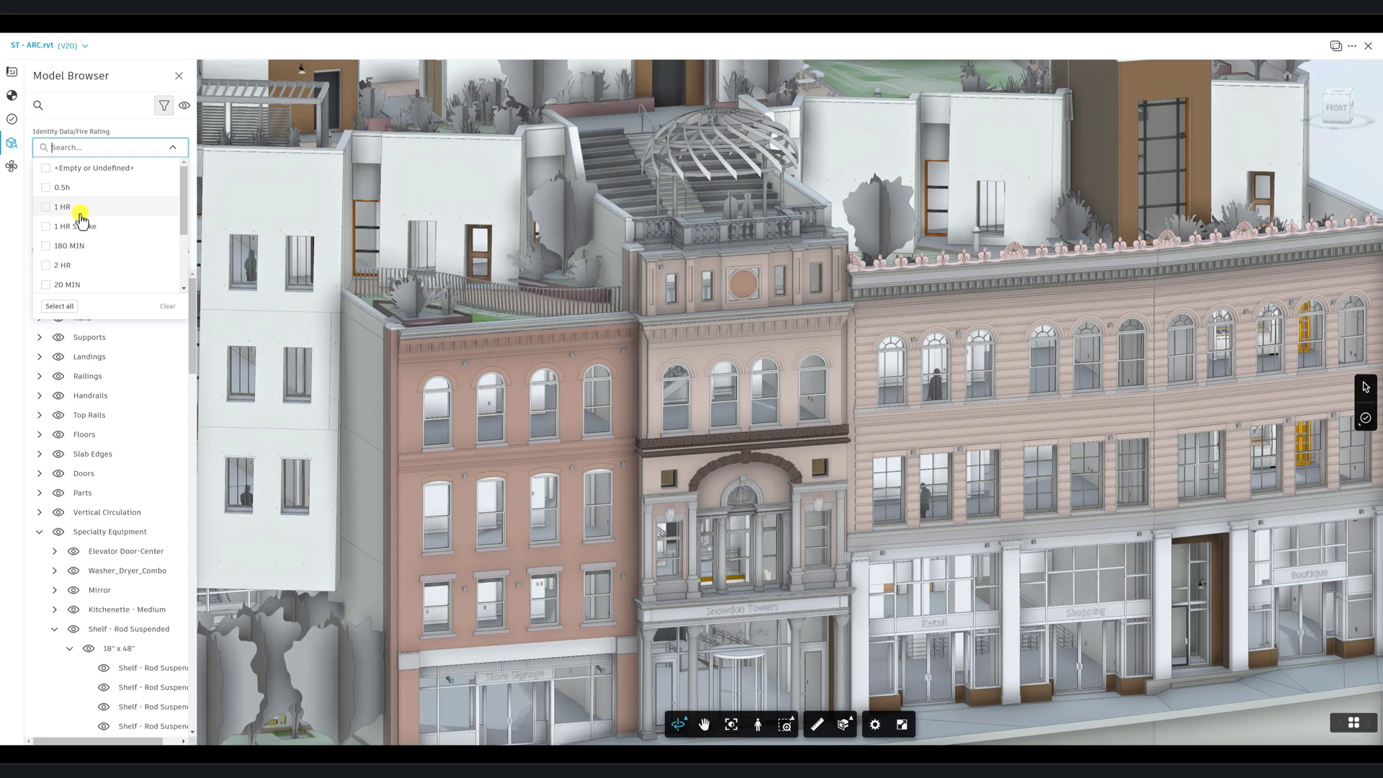
pyautogui.click(58, 263)
pyautogui.scroll(-2, 55, 216)
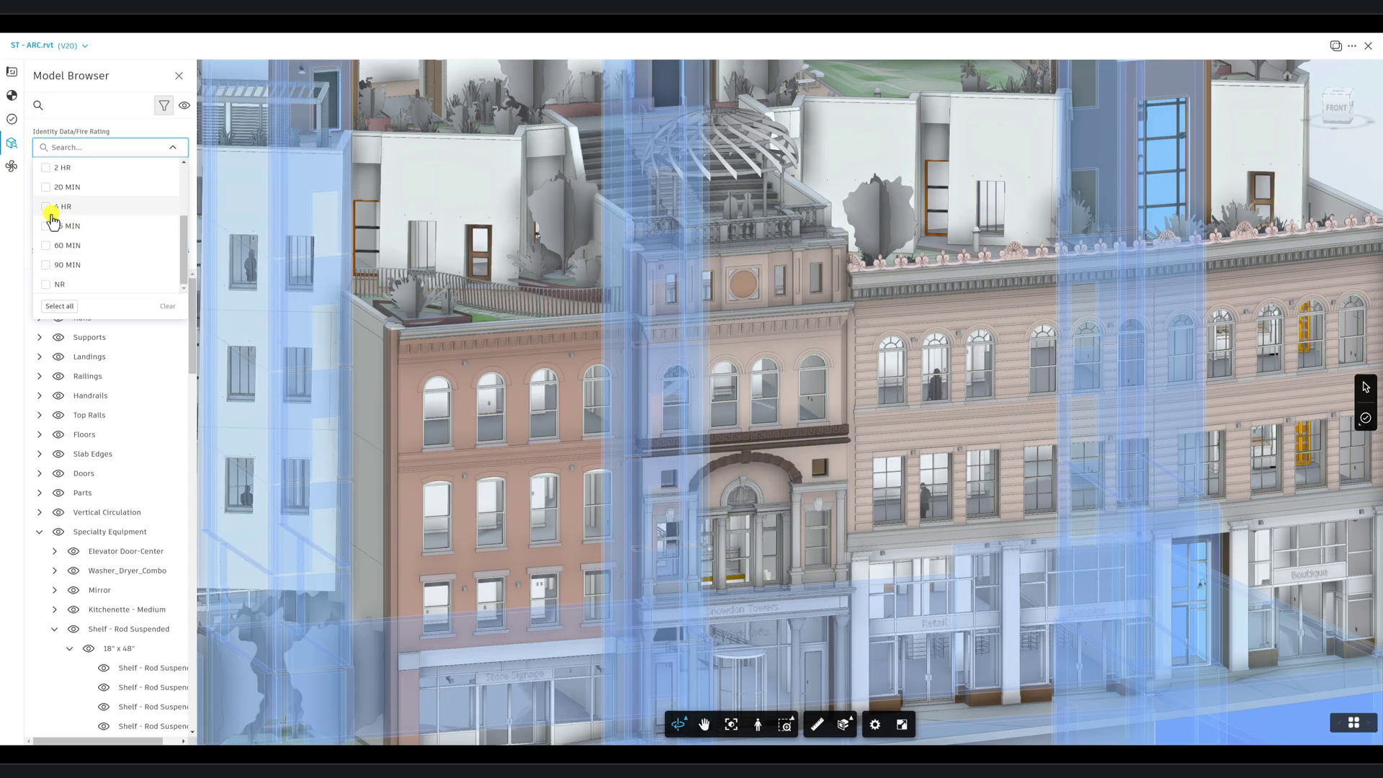
pyautogui.click(45, 245)
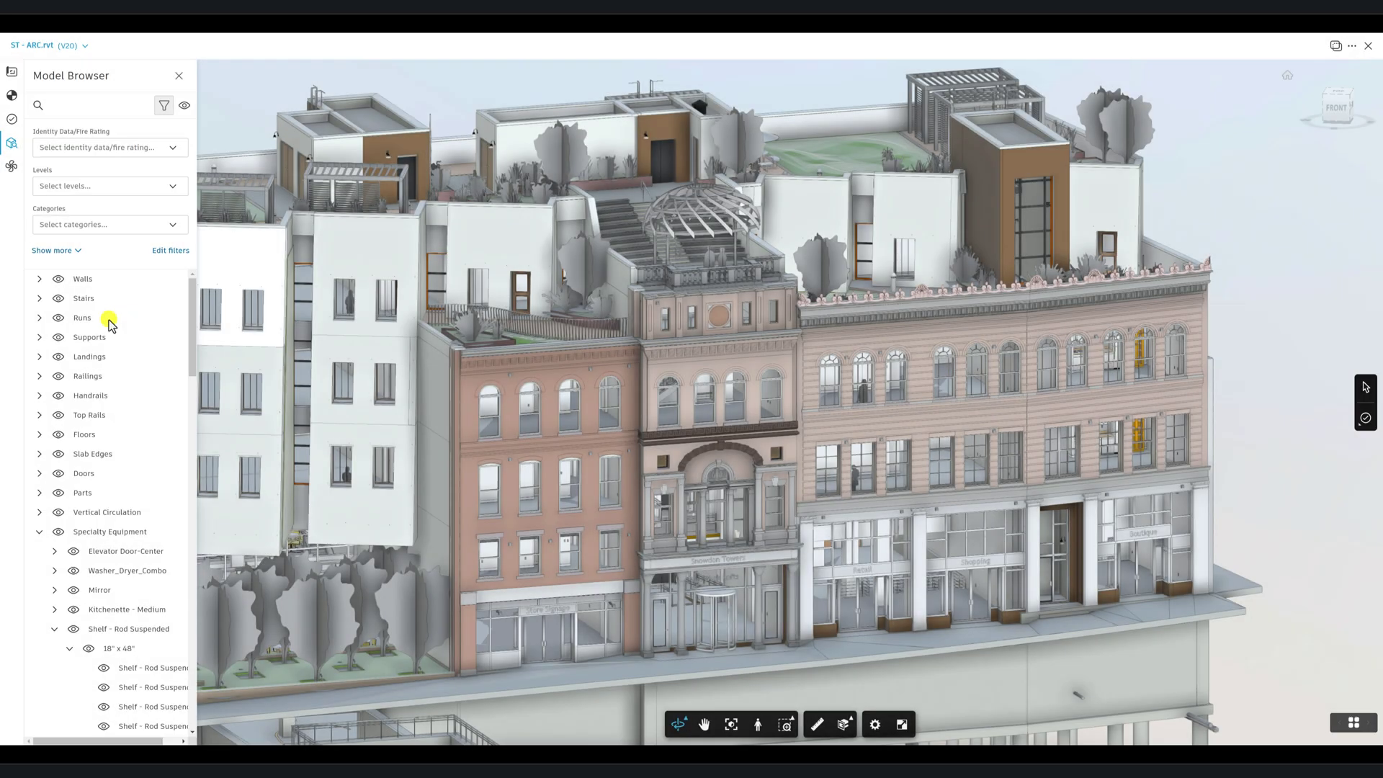
# - Isolate the Vertical Circulation category, followed by the Specialty Equipment category
pyautogui.click(101, 512)
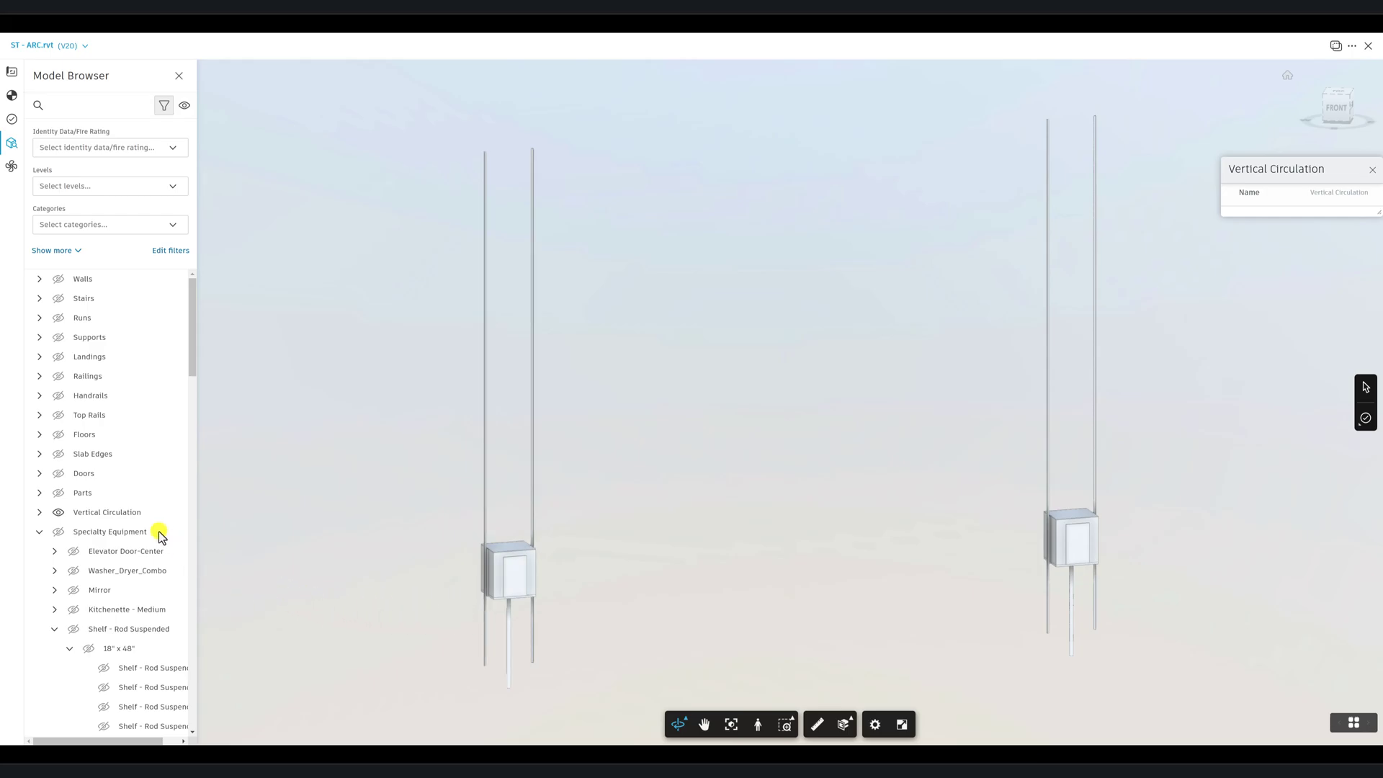
pyautogui.click(72, 532)
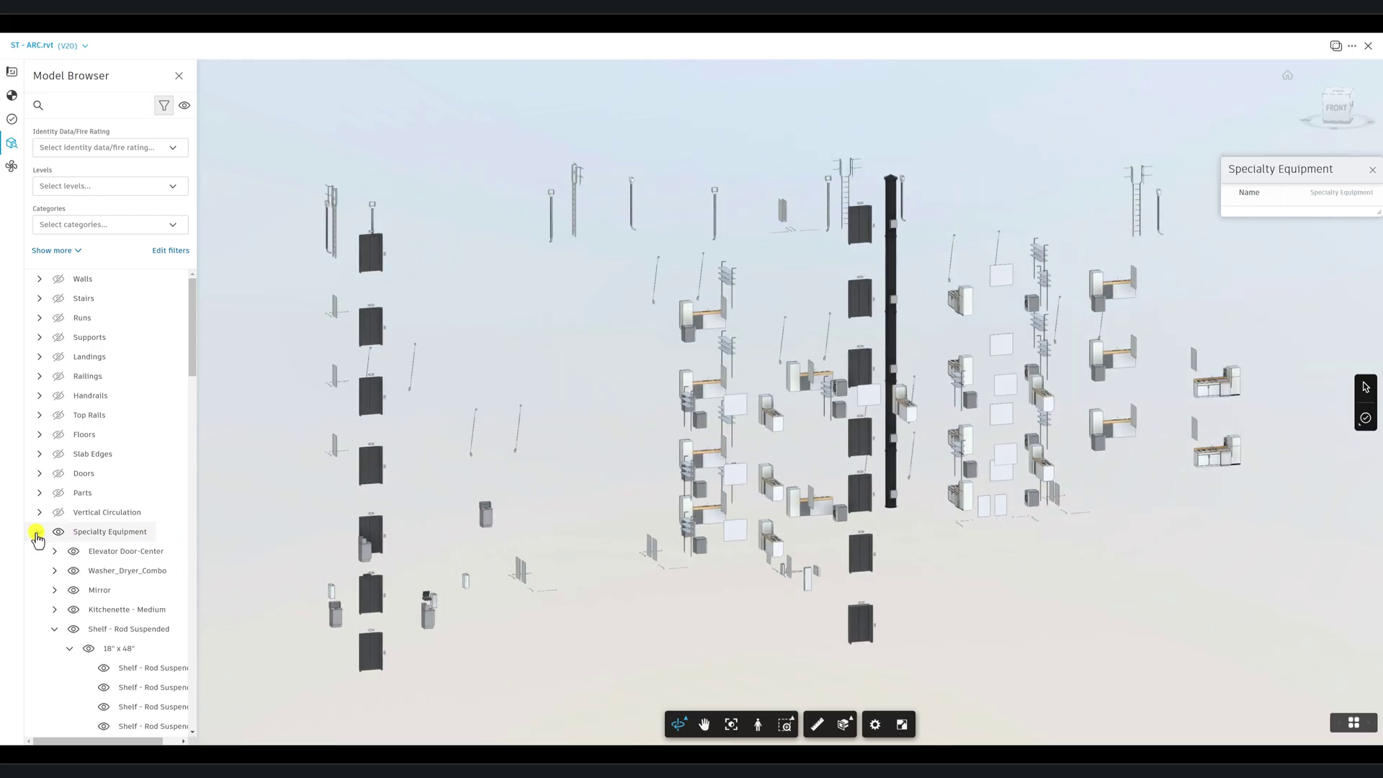
# - Collapse the Specialty Equipment category, then isolate Generic Models, Casework, Furniture, Specialty Equipment and Vertical Circulation one after another
pyautogui.click(39, 533)
pyautogui.click(98, 631)
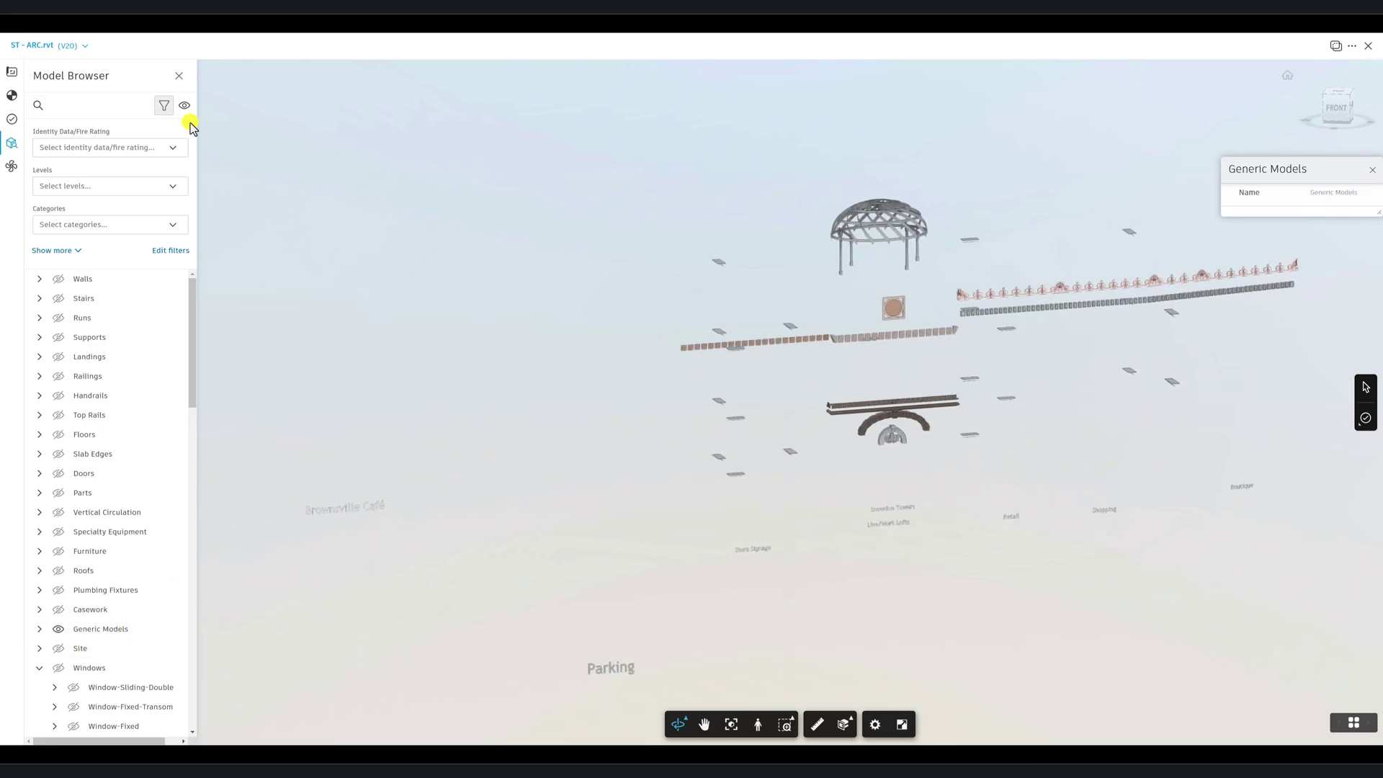
pyautogui.click(79, 591)
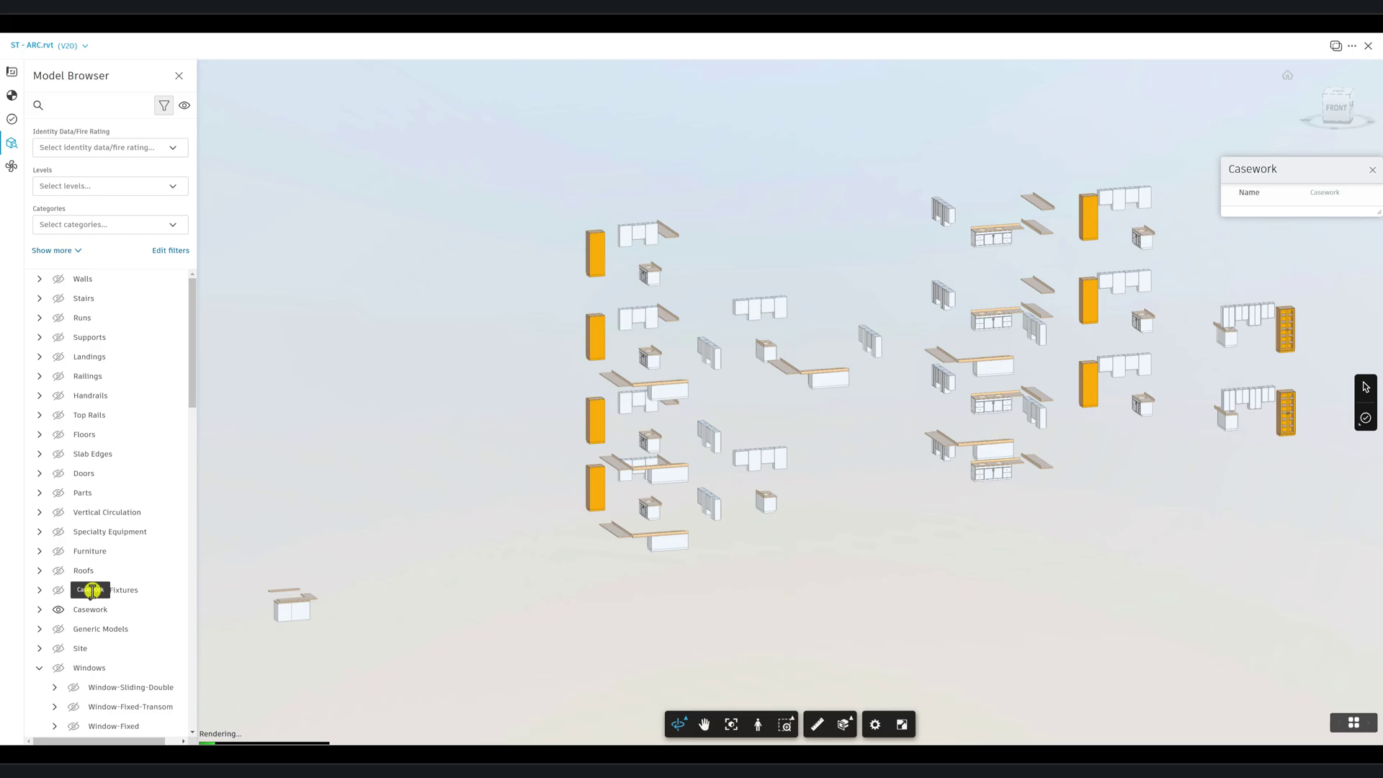
pyautogui.click(87, 551)
pyautogui.click(93, 531)
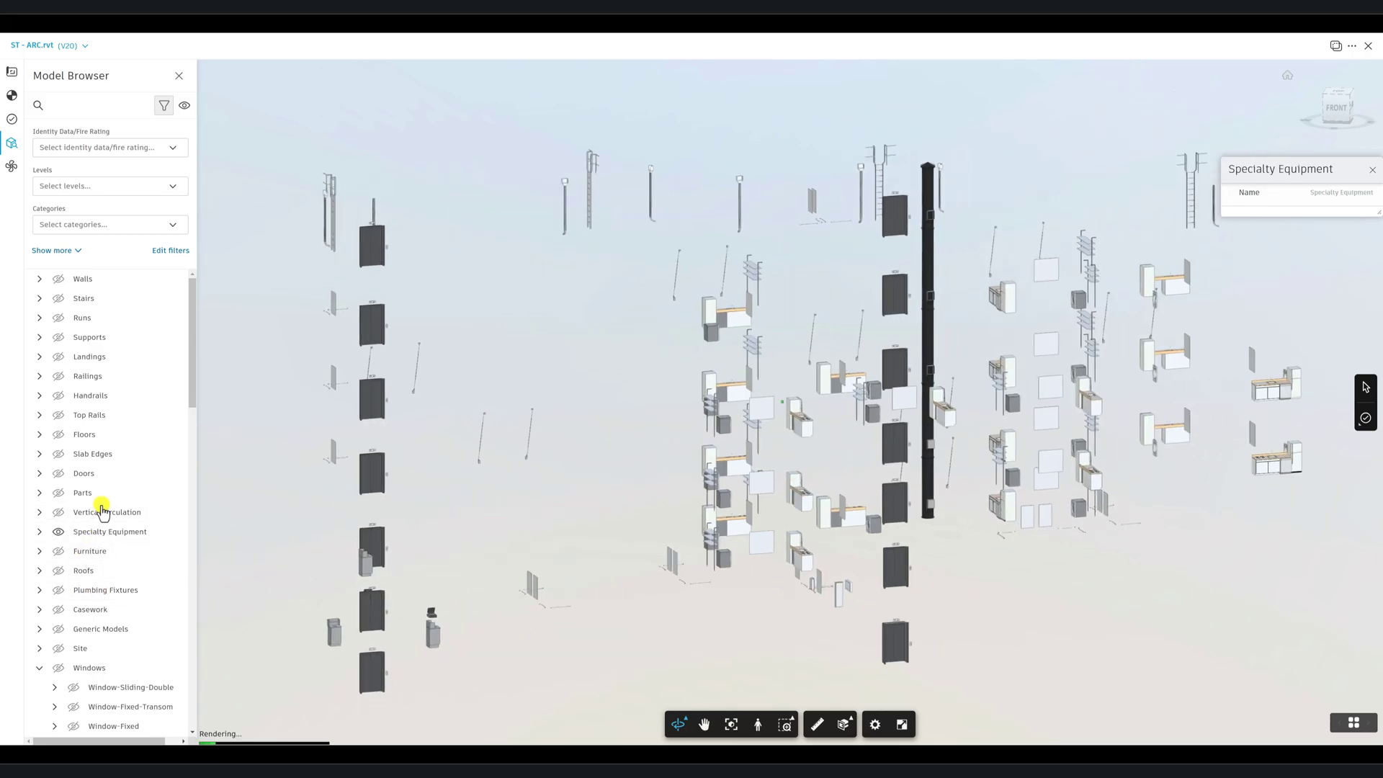
pyautogui.click(102, 512)
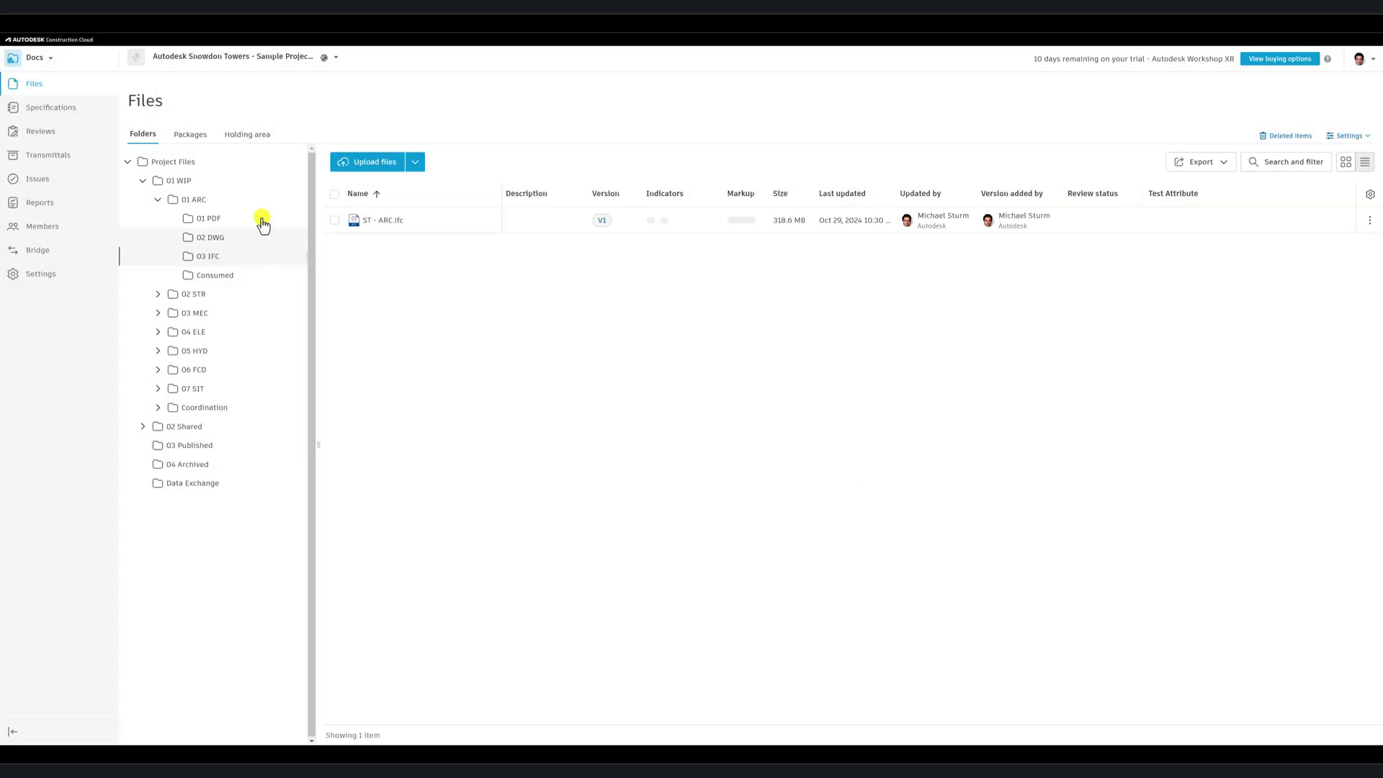
# - Open ST - ARC.ifc from the 03 IFC folder and view its available level filters in the Model Browser
pyautogui.click(385, 220)
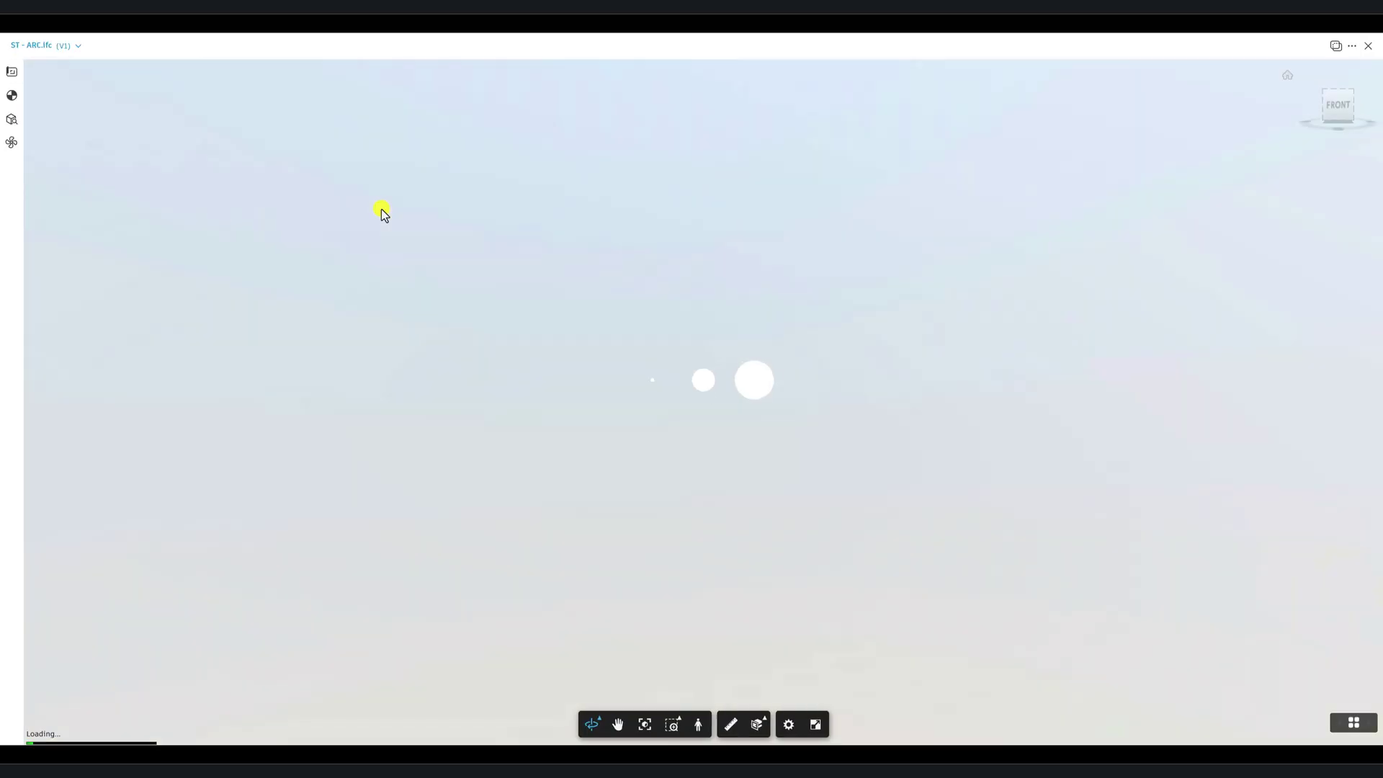
pyautogui.moveTo(570, 402); pyautogui.dragTo(993, 491)
pyautogui.scroll(5, 684, 432)
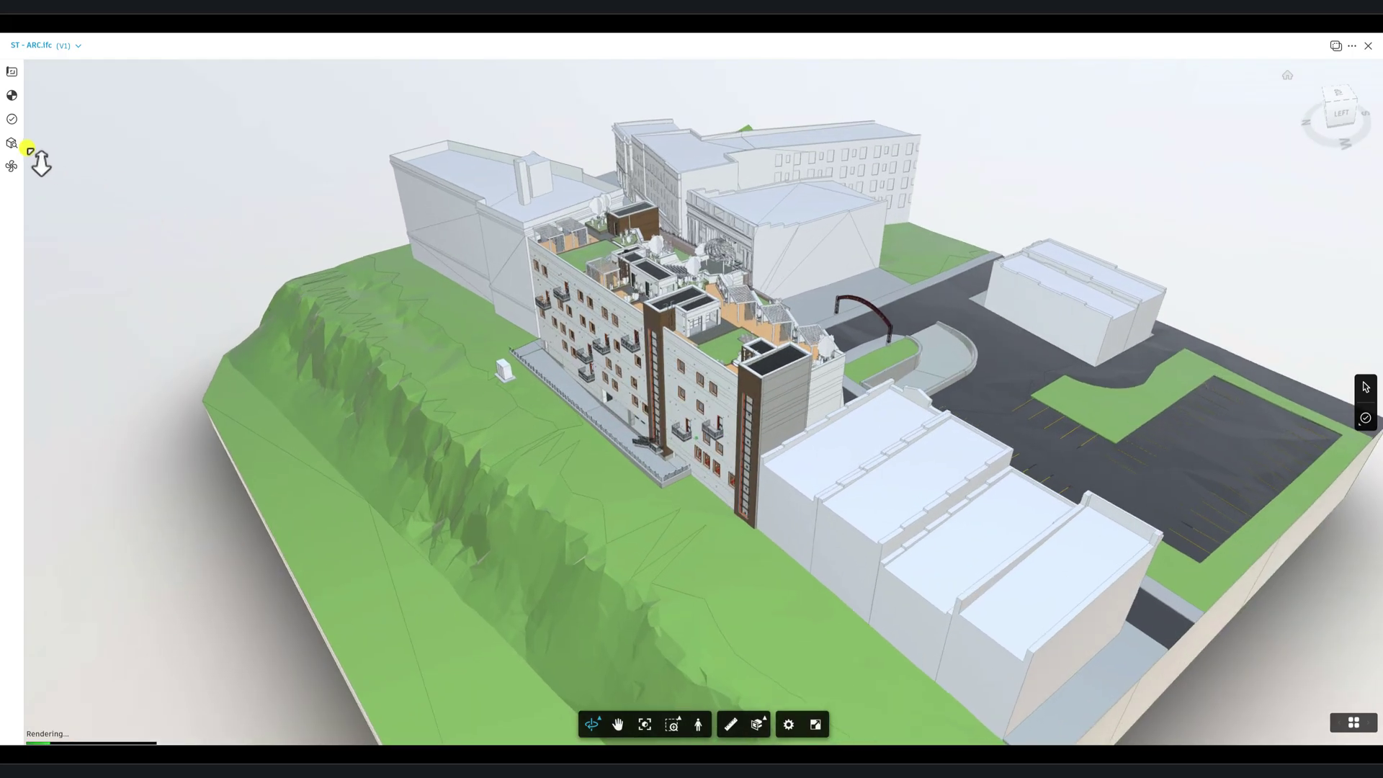
pyautogui.click(11, 144)
pyautogui.click(111, 147)
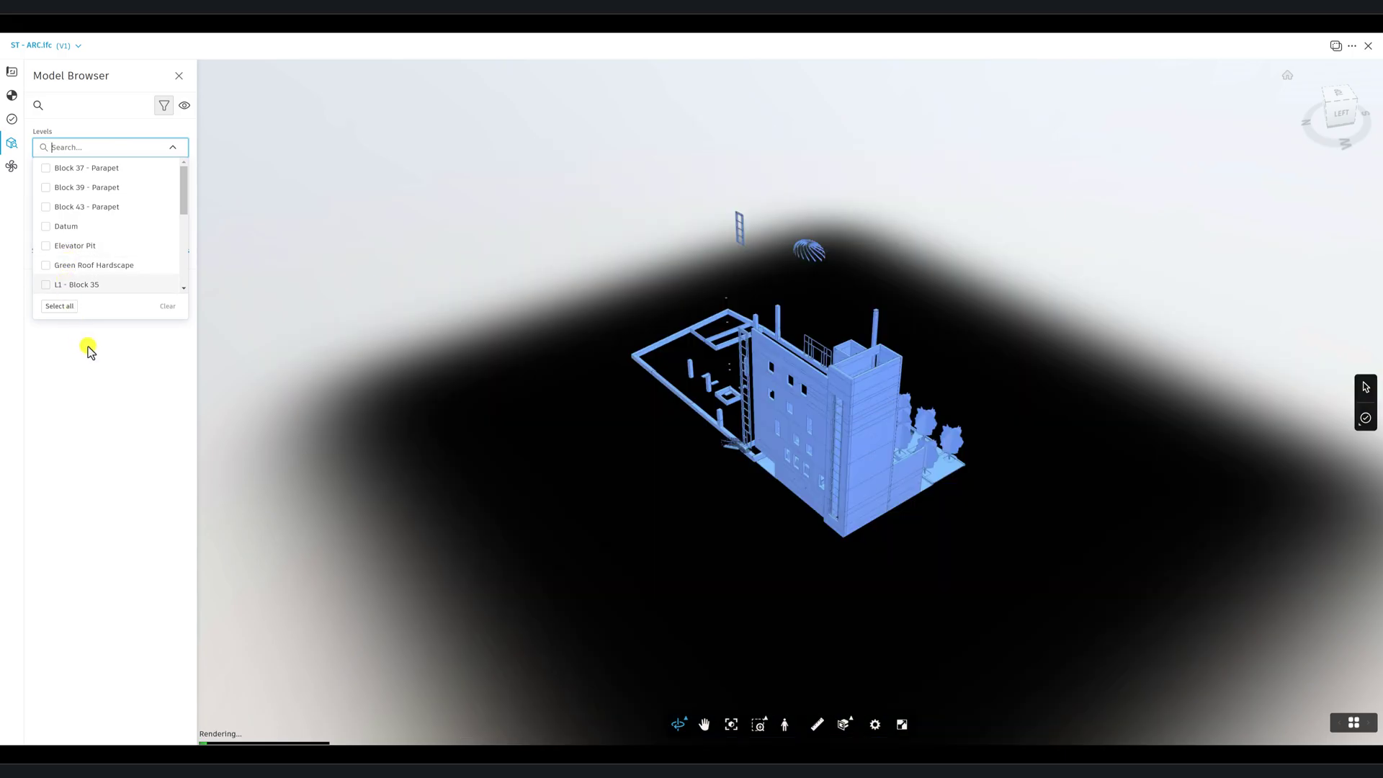
pyautogui.click(86, 343)
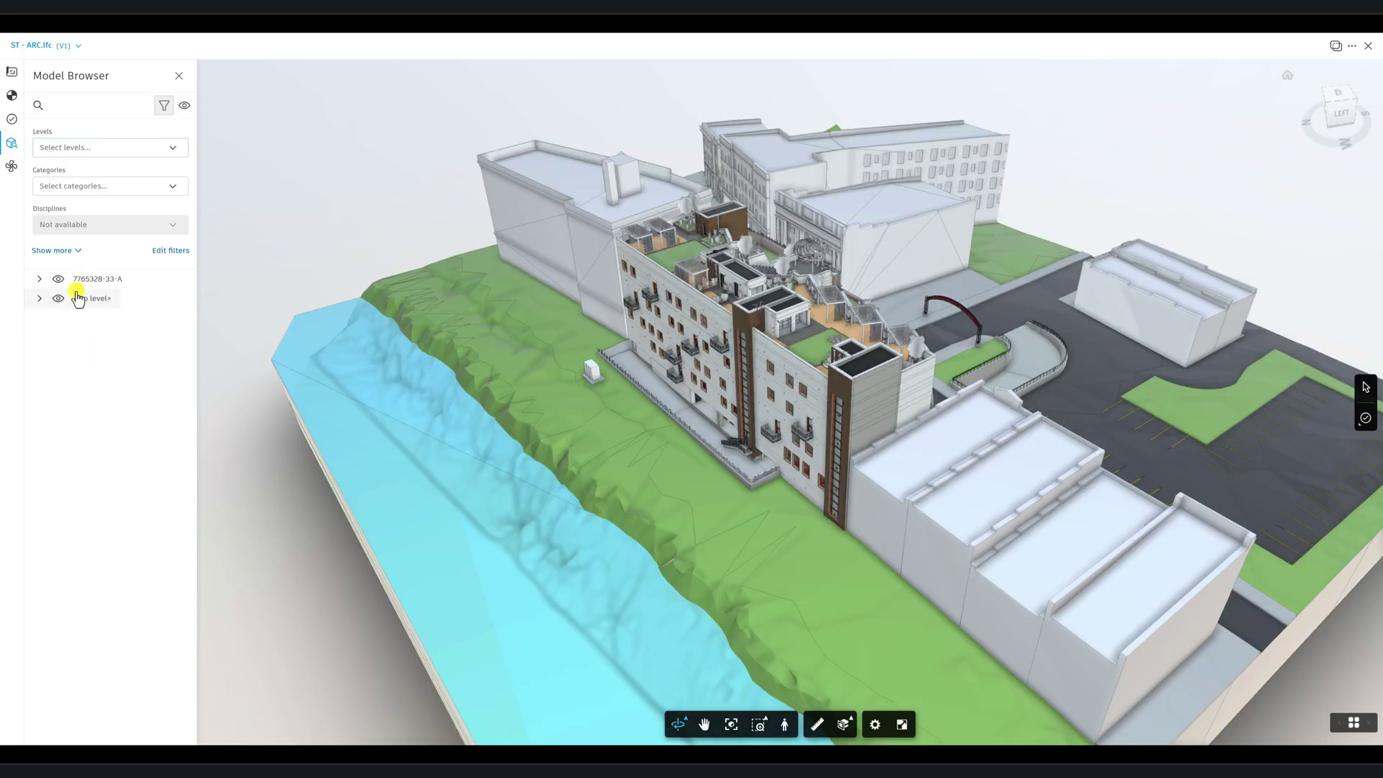
# - Expand the IFC project in the model tree down to the individual levels of Snowdon Towers
pyautogui.click(39, 279)
pyautogui.click(54, 298)
pyautogui.click(69, 318)
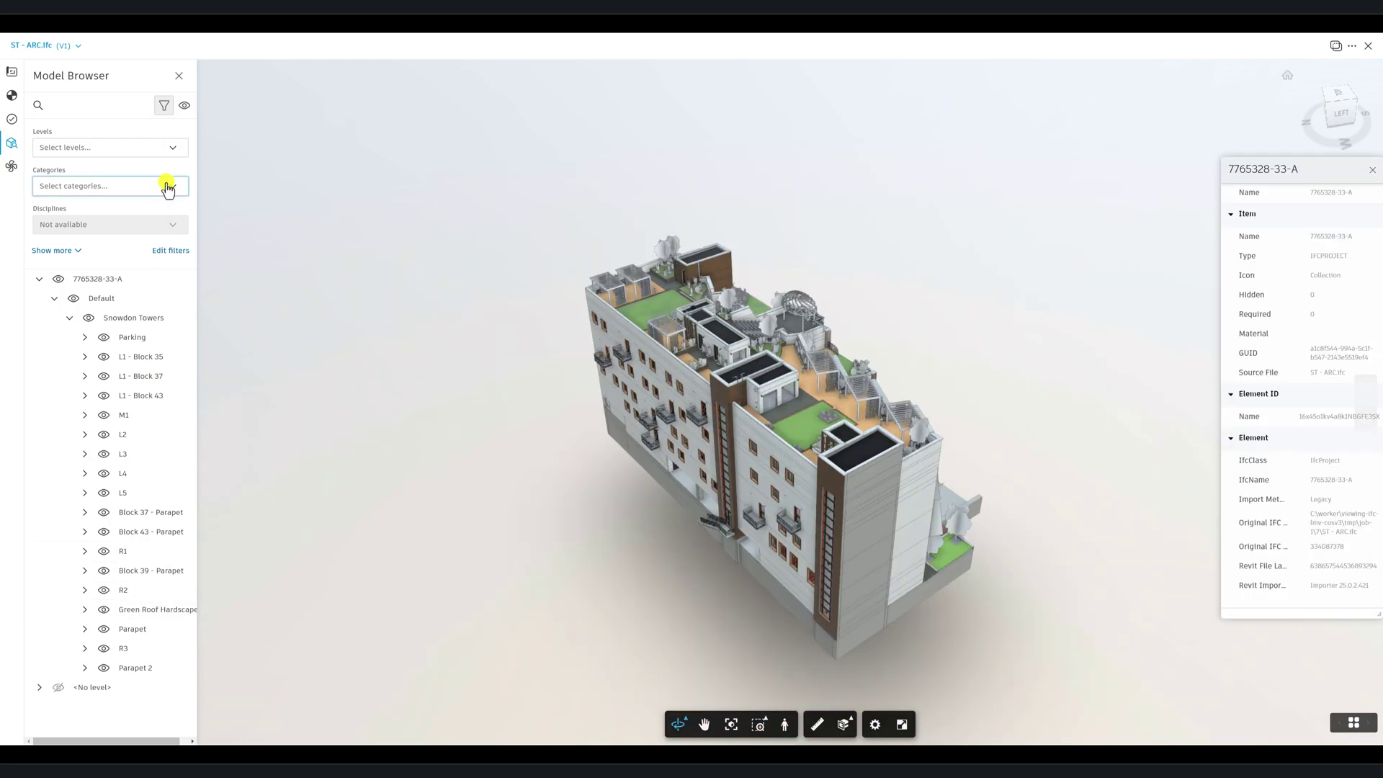
# - Find the IfcBeam category with the search term "beam" and filter the IFC model by it
pyautogui.click(163, 185)
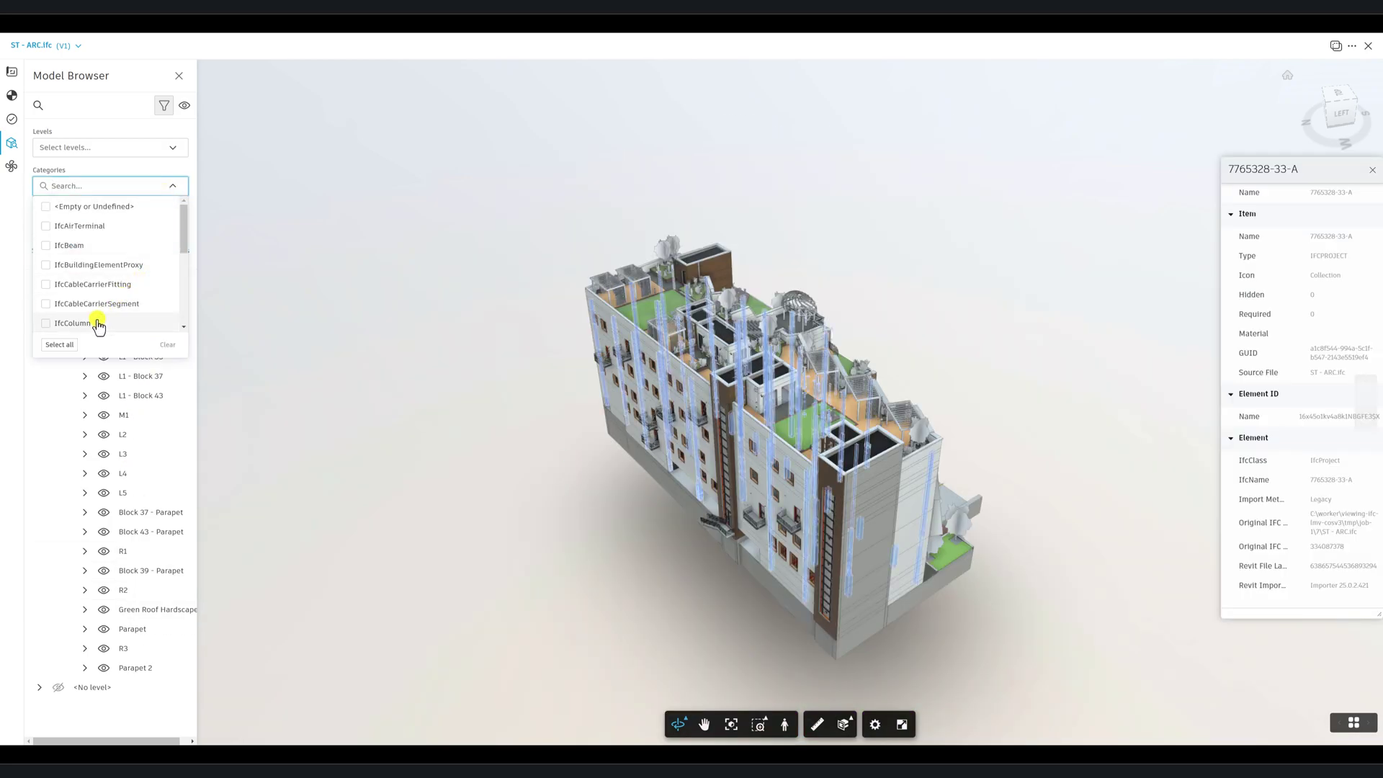
pyautogui.write('beam')
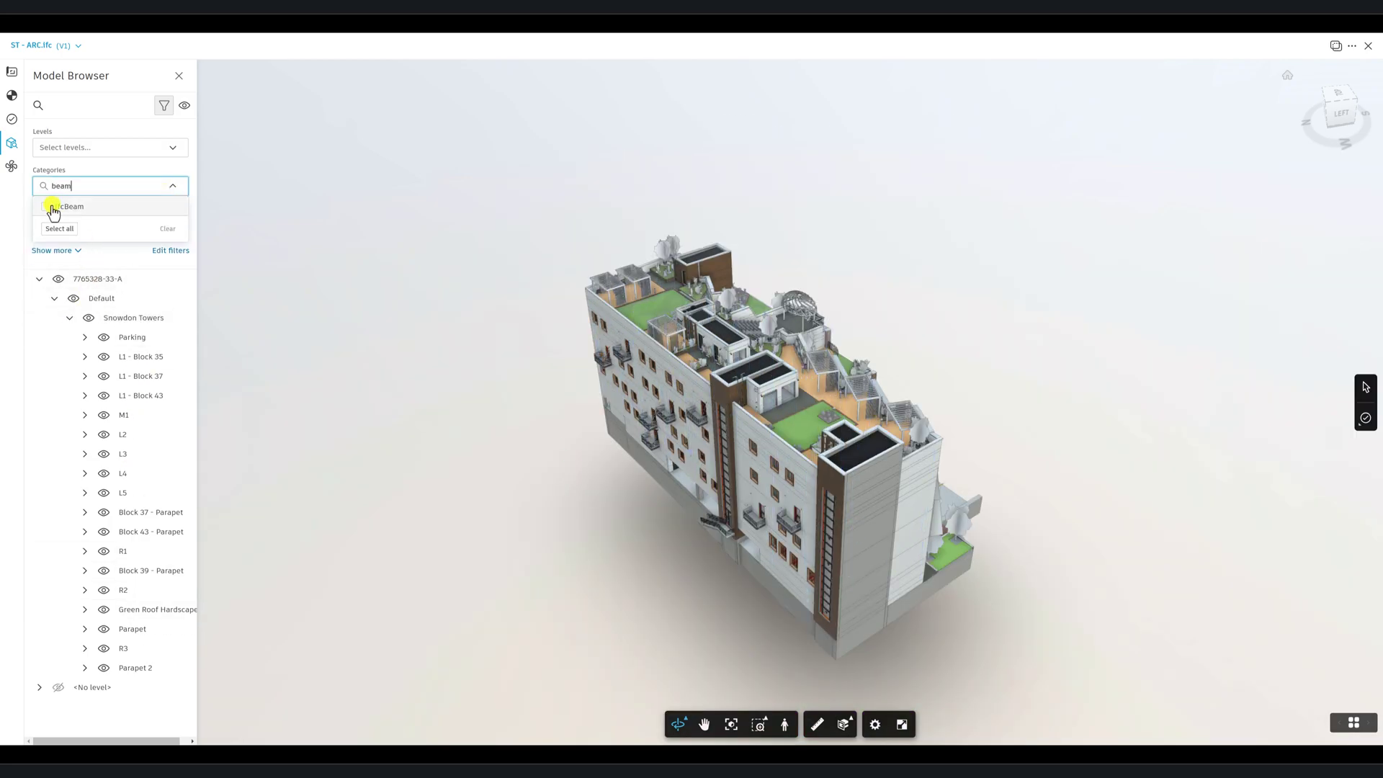
pyautogui.click(49, 207)
pyautogui.click(90, 279)
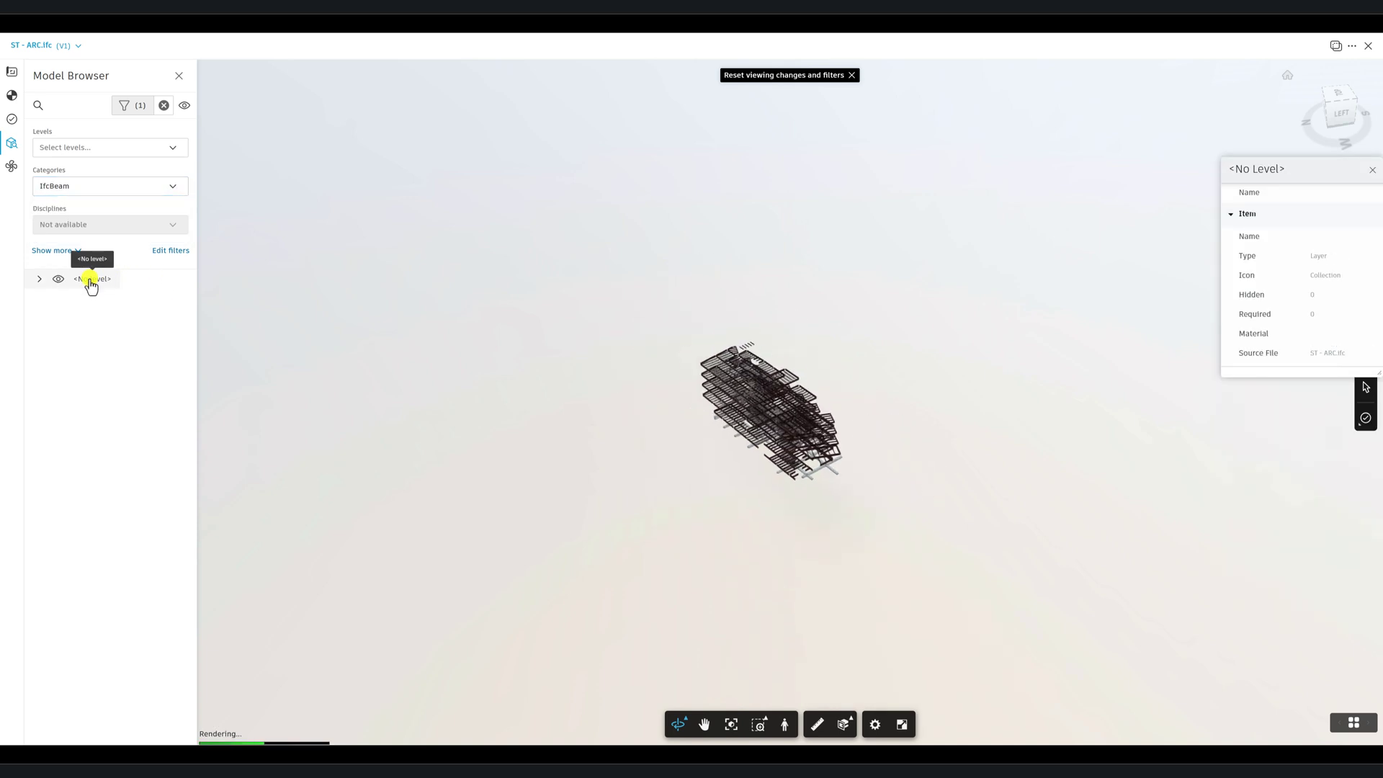
# - Select a W Shapes:W18x55 beam on the lowest steel floor and view the beams from the back
pyautogui.scroll(10, 691, 451)
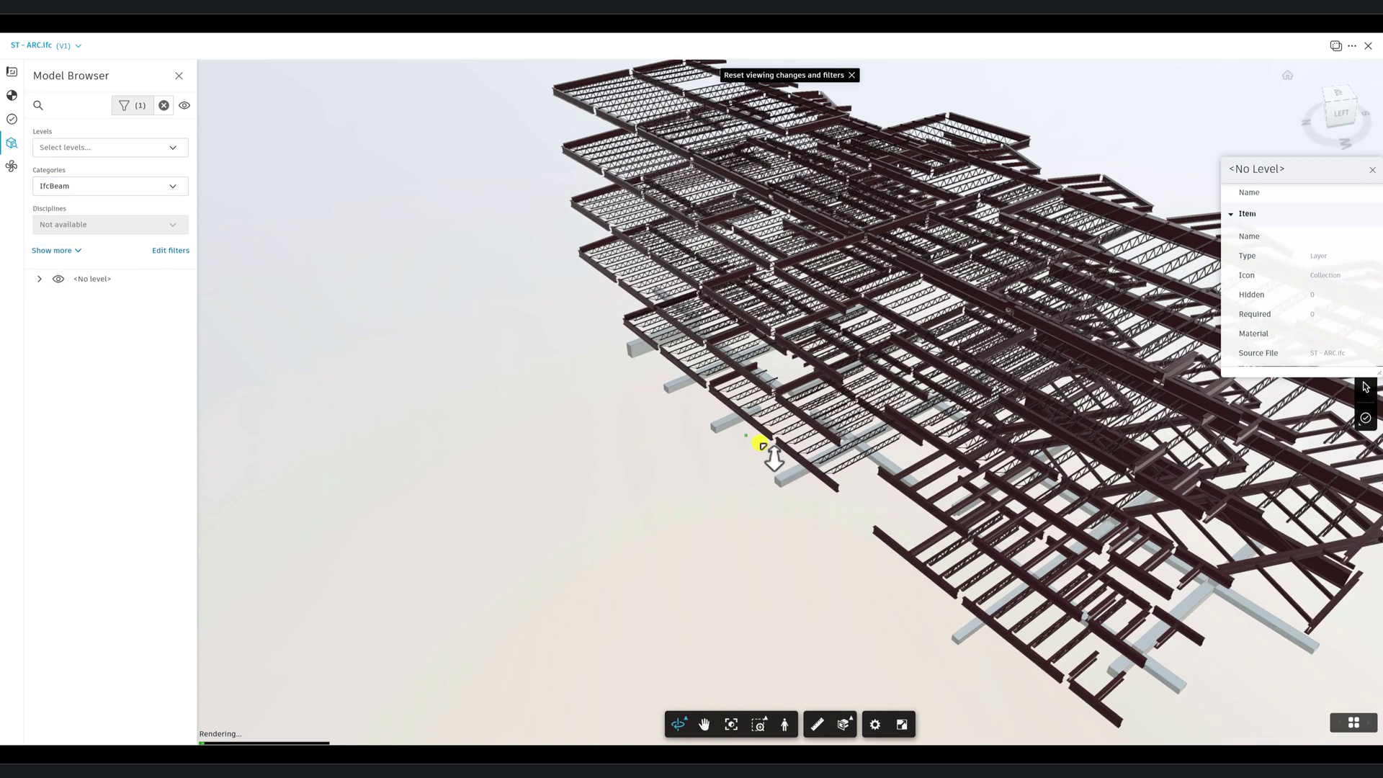
pyautogui.click(786, 456)
pyautogui.moveTo(786, 455); pyautogui.dragTo(1133, 411)
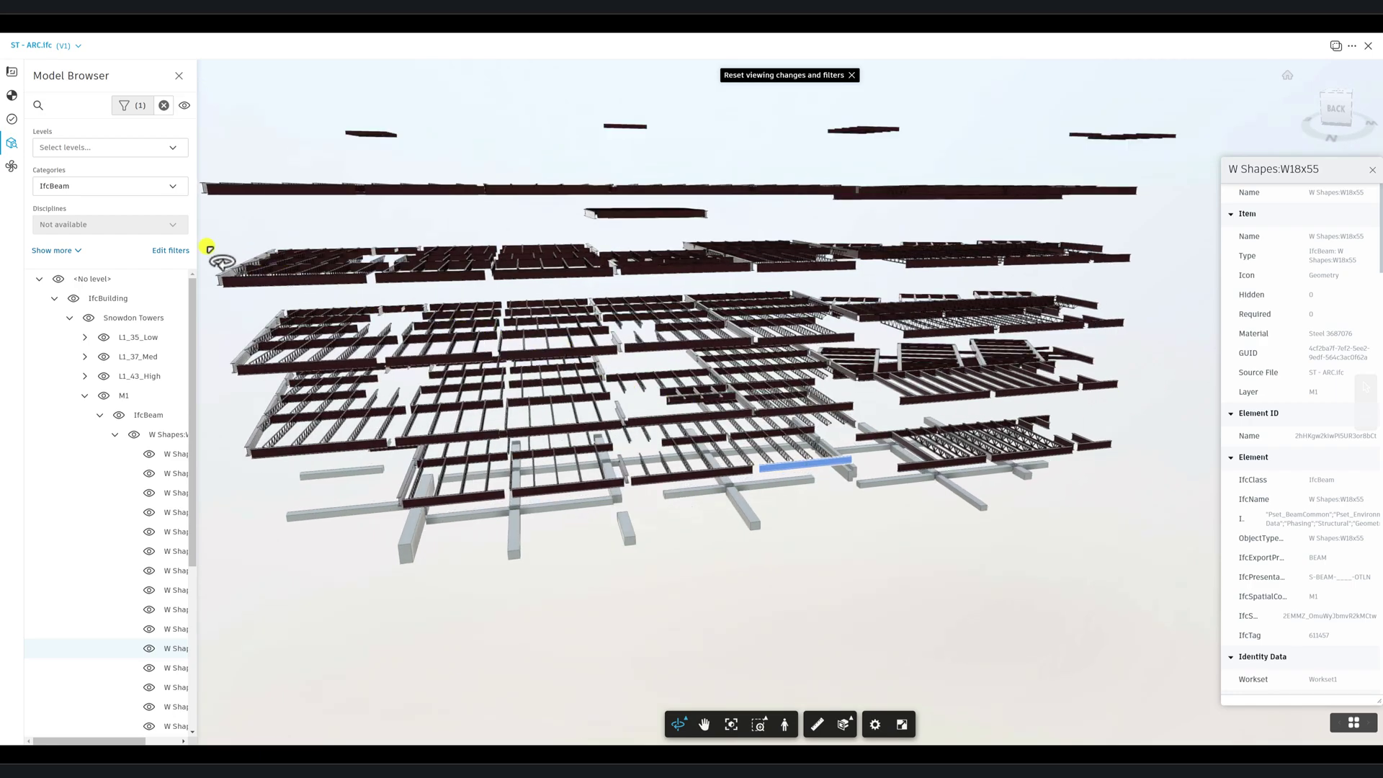
# - Clear the IfcBeam filter by resetting the model to its default viewing state, and look around the full building
pyautogui.click(165, 106)
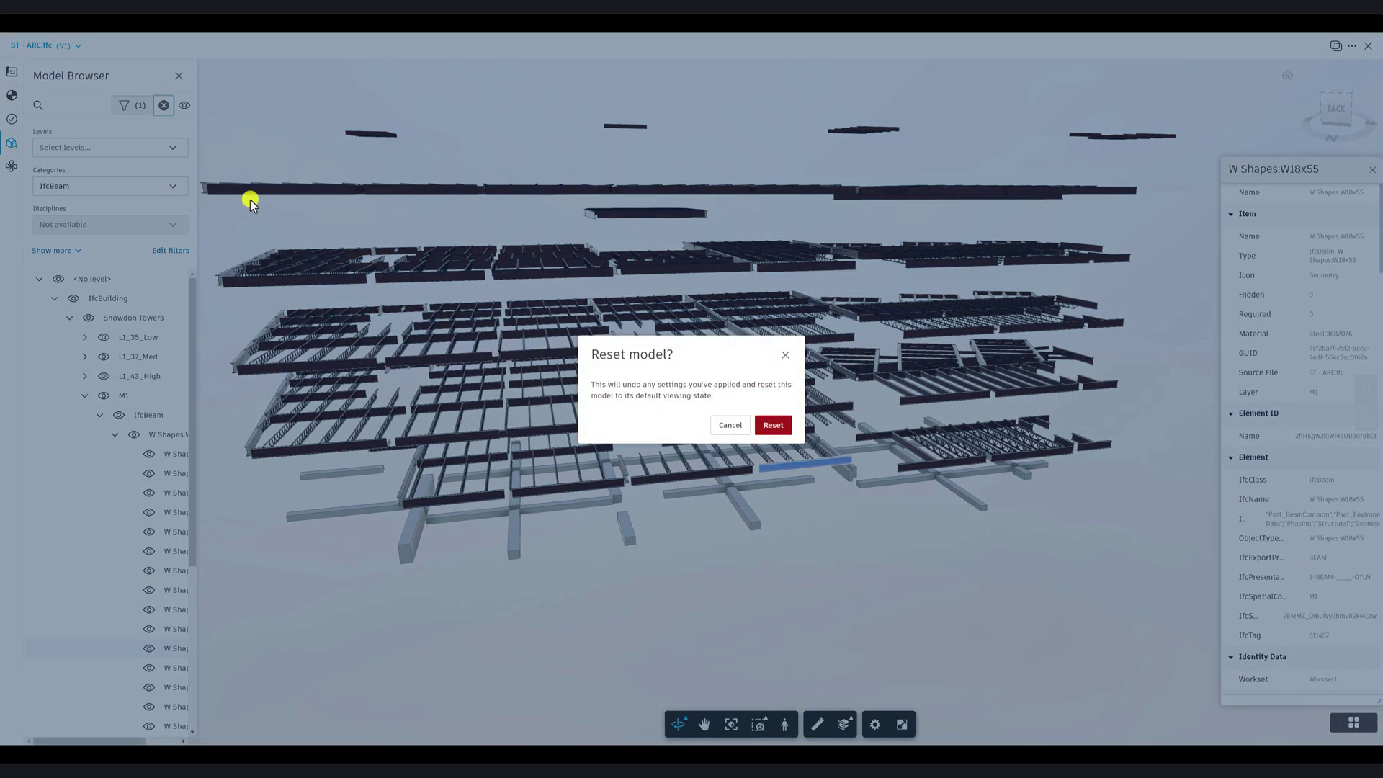
pyautogui.click(788, 425)
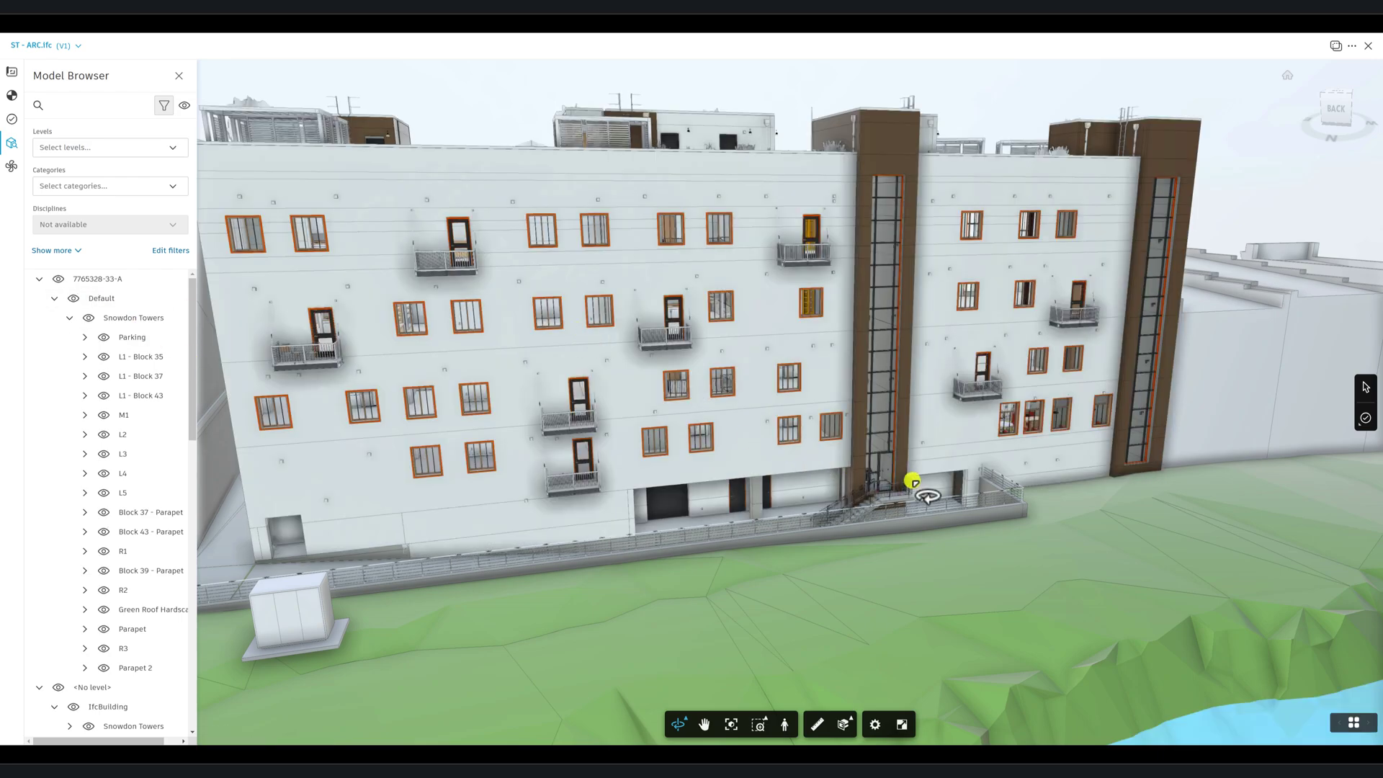
pyautogui.moveTo(913, 482); pyautogui.dragTo(704, 516)
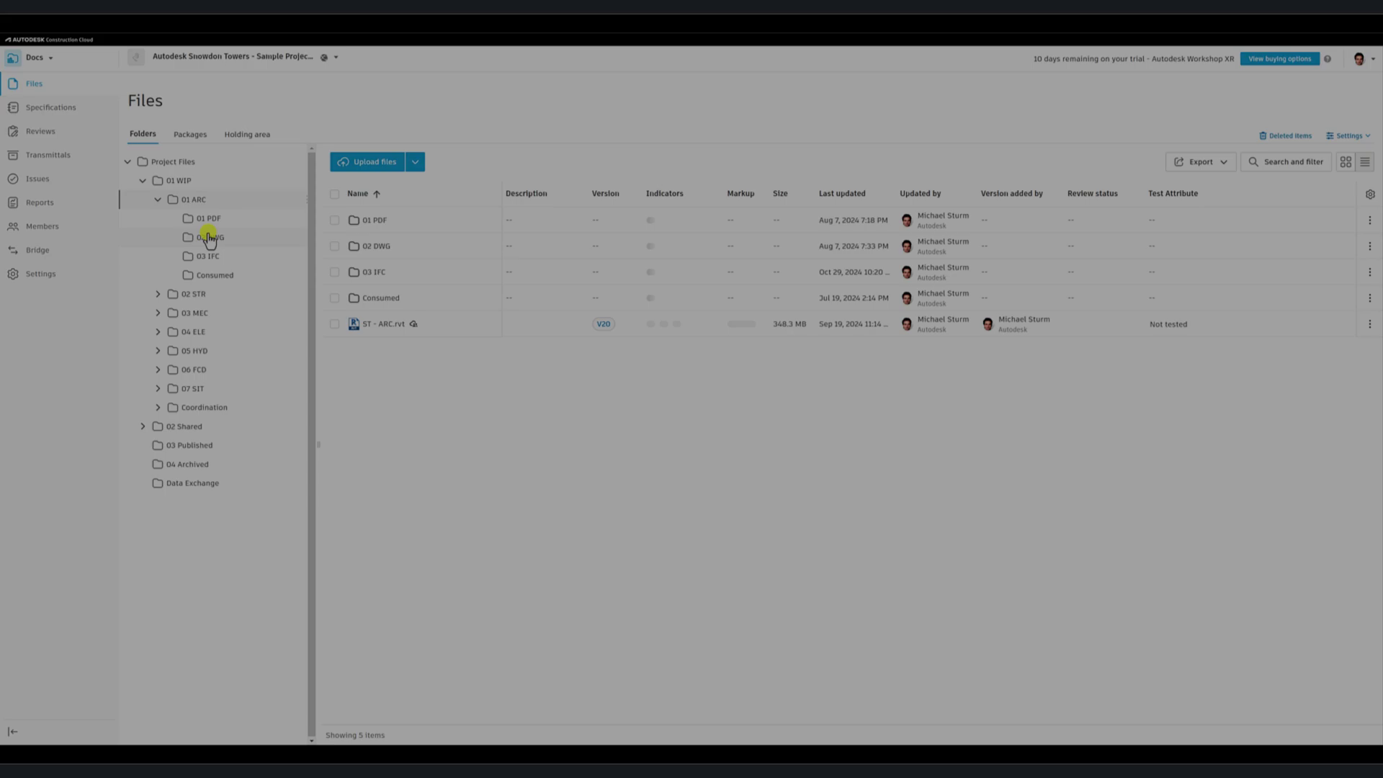
# - Open A104 - Fourth Floor Plan.dwg from the 02 DWG folder and switch the 2D sheet color from white to black
pyautogui.click(209, 238)
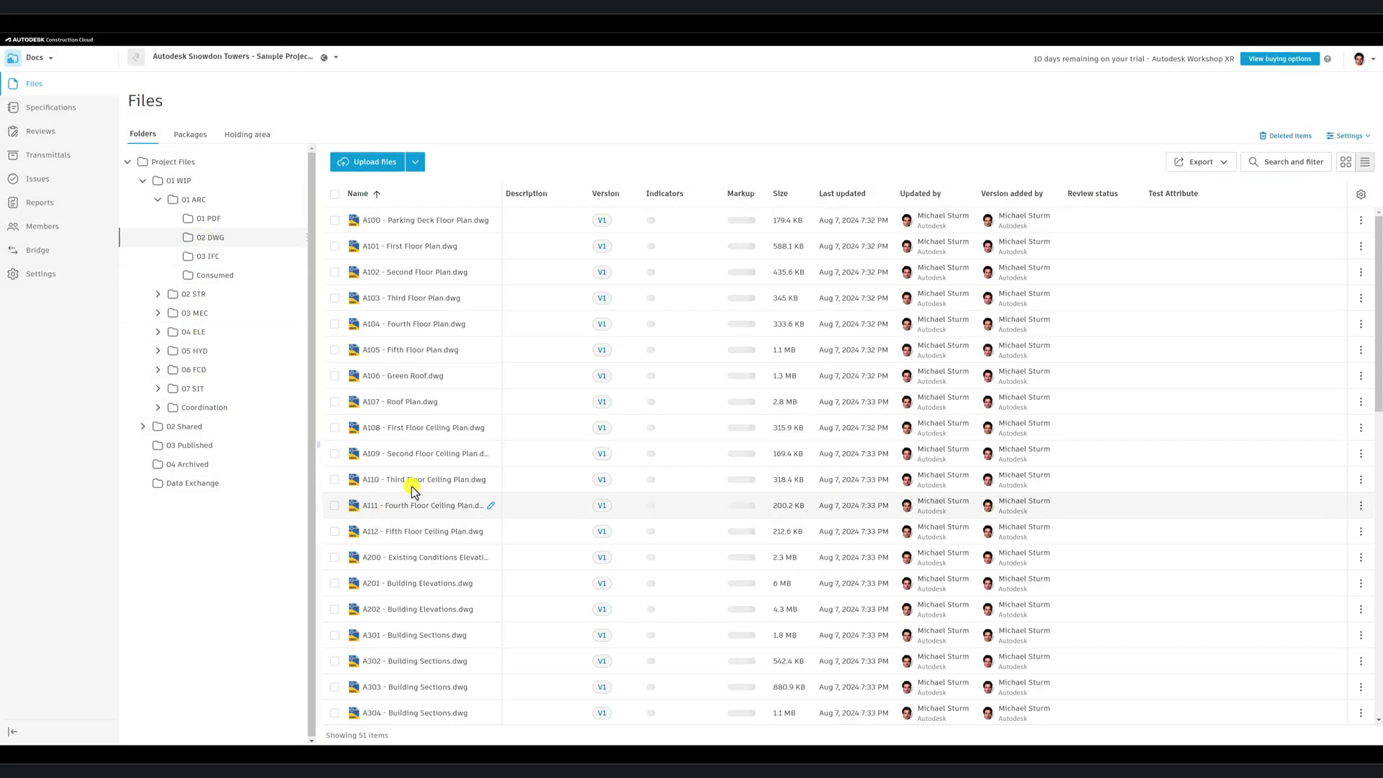
pyautogui.click(418, 325)
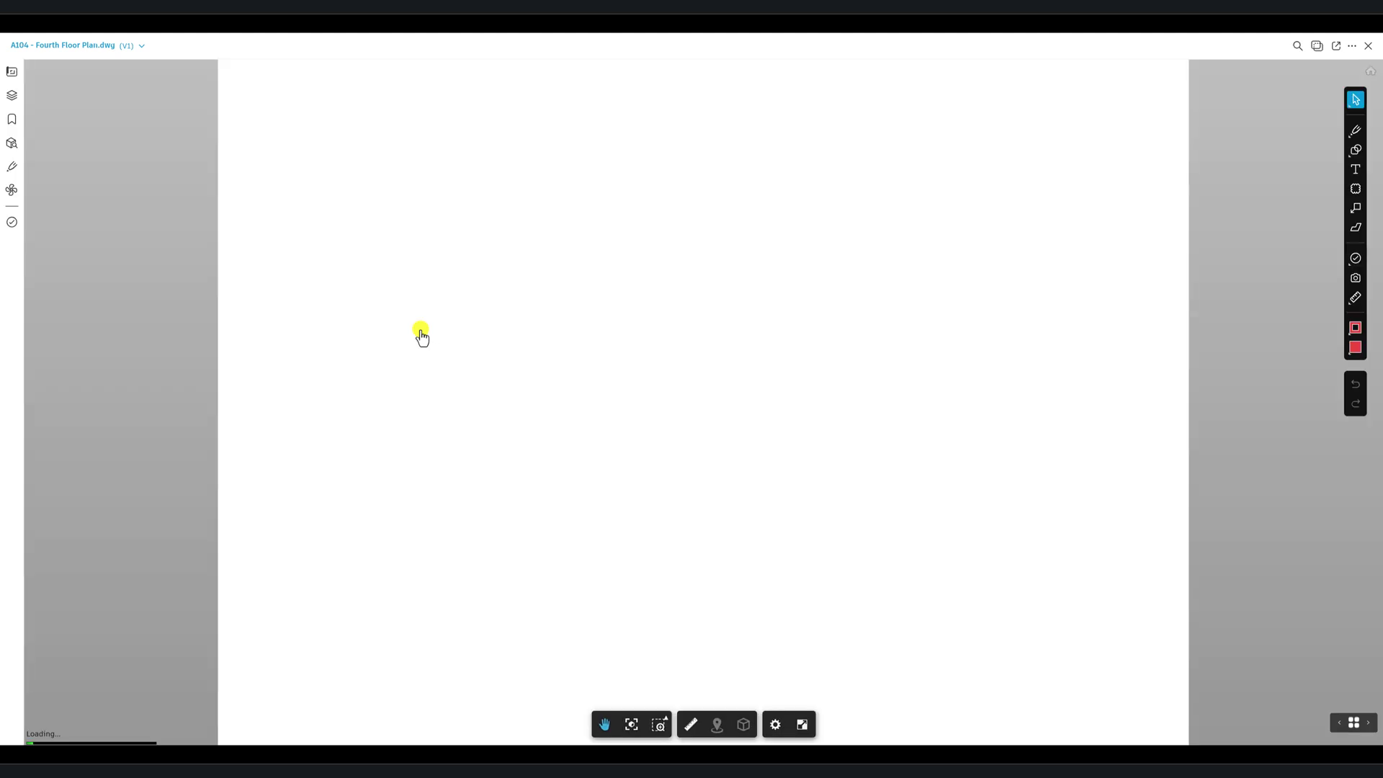
pyautogui.click(861, 724)
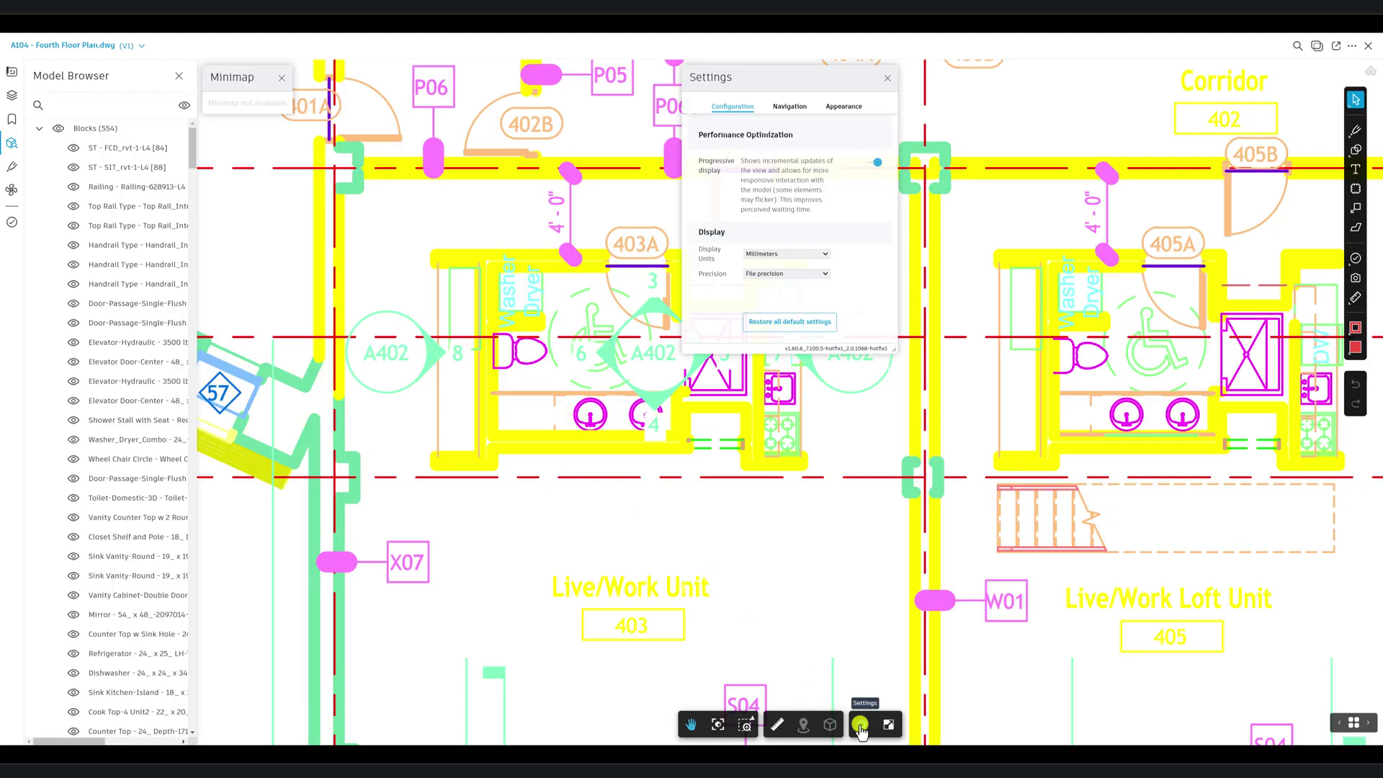
pyautogui.click(862, 106)
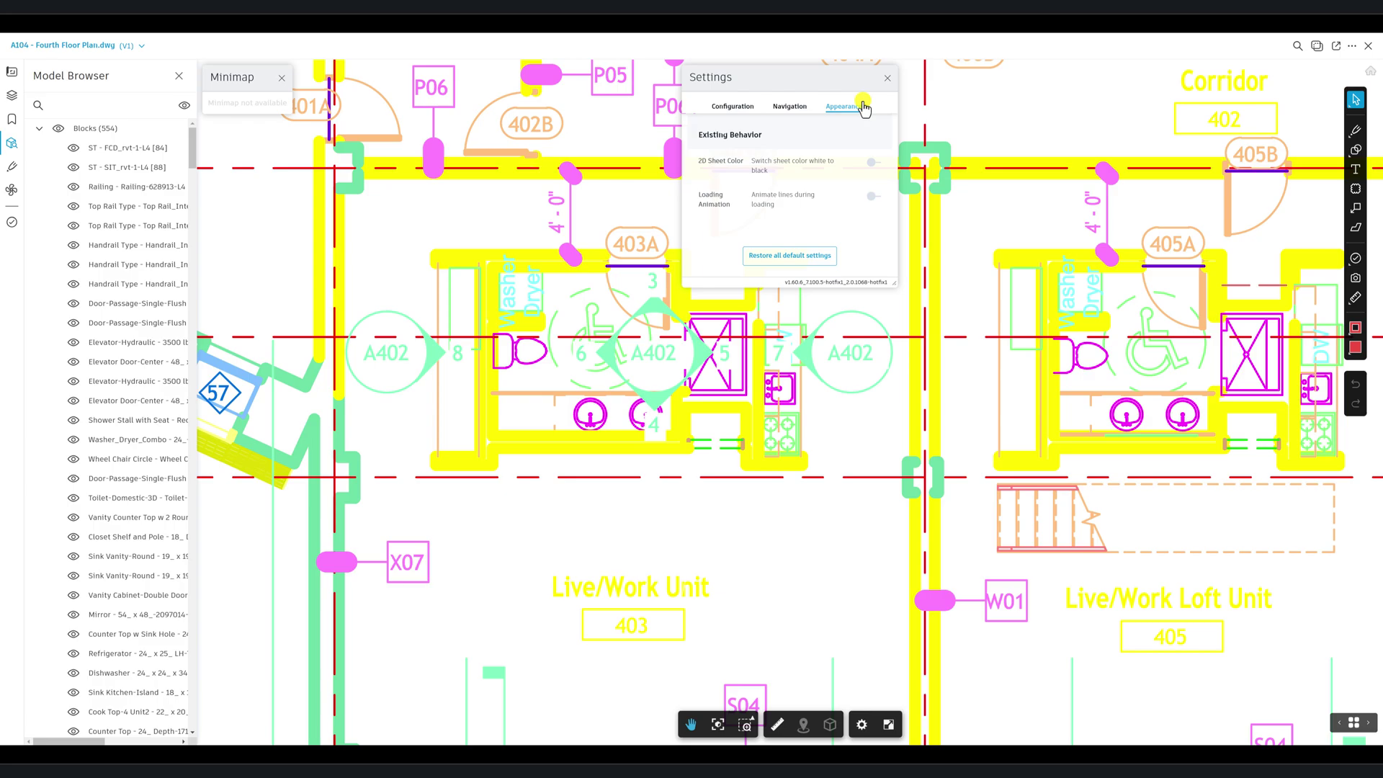
pyautogui.click(878, 163)
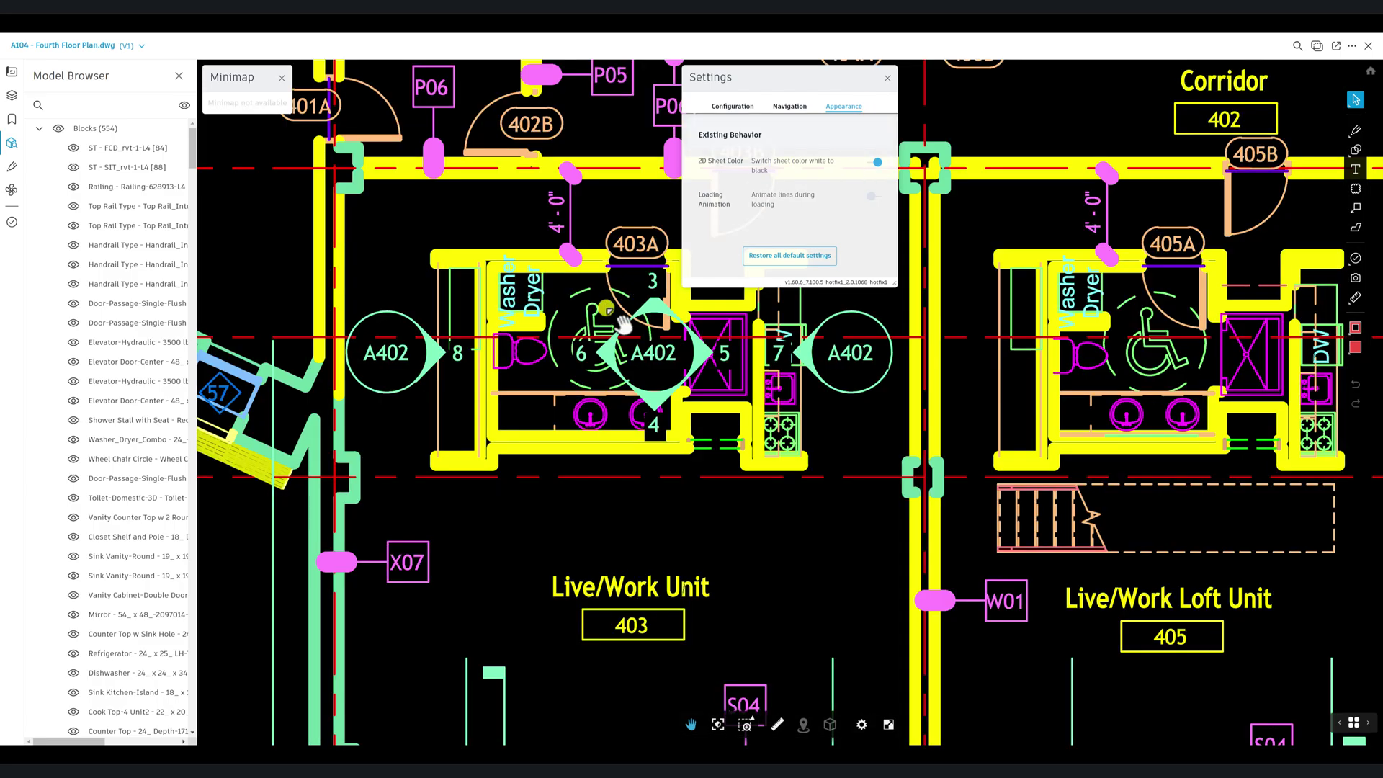
pyautogui.scroll(-5, 605, 400)
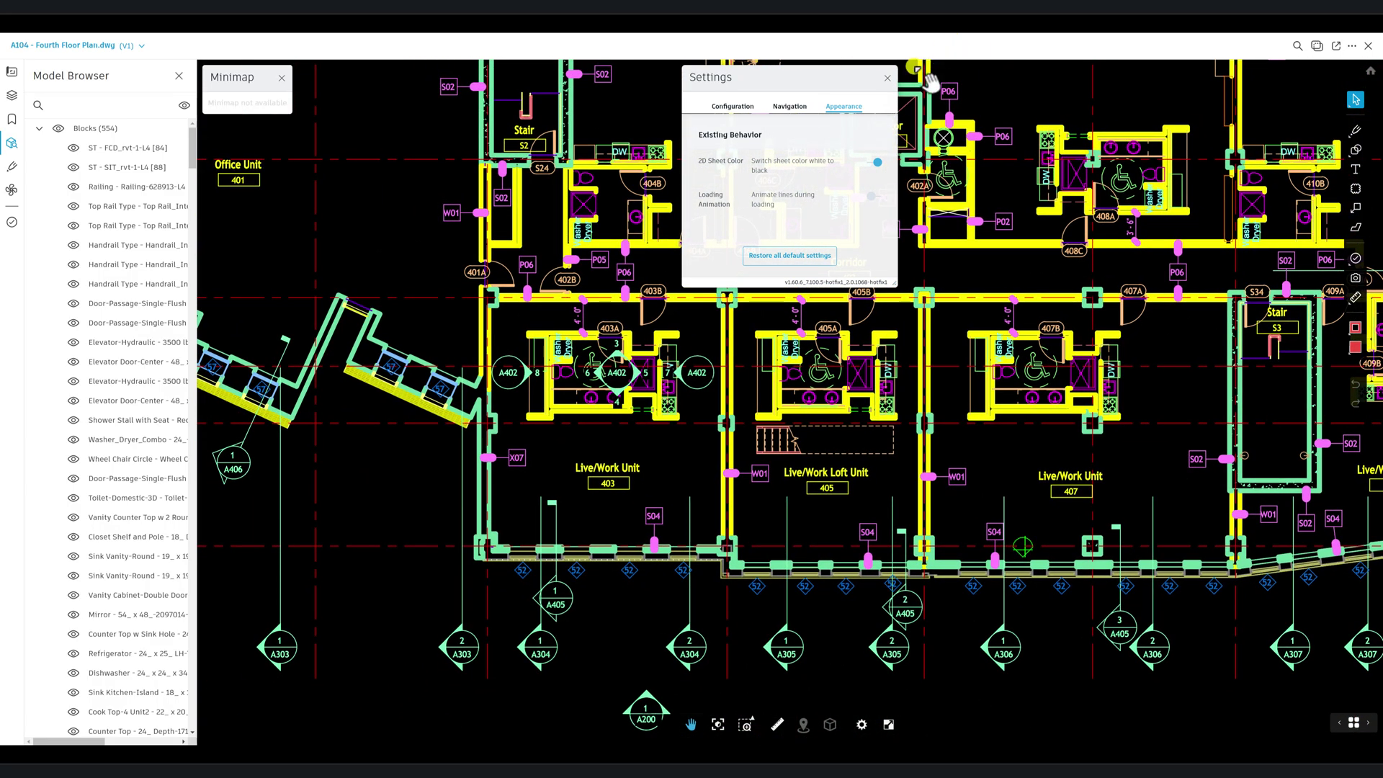
pyautogui.click(889, 78)
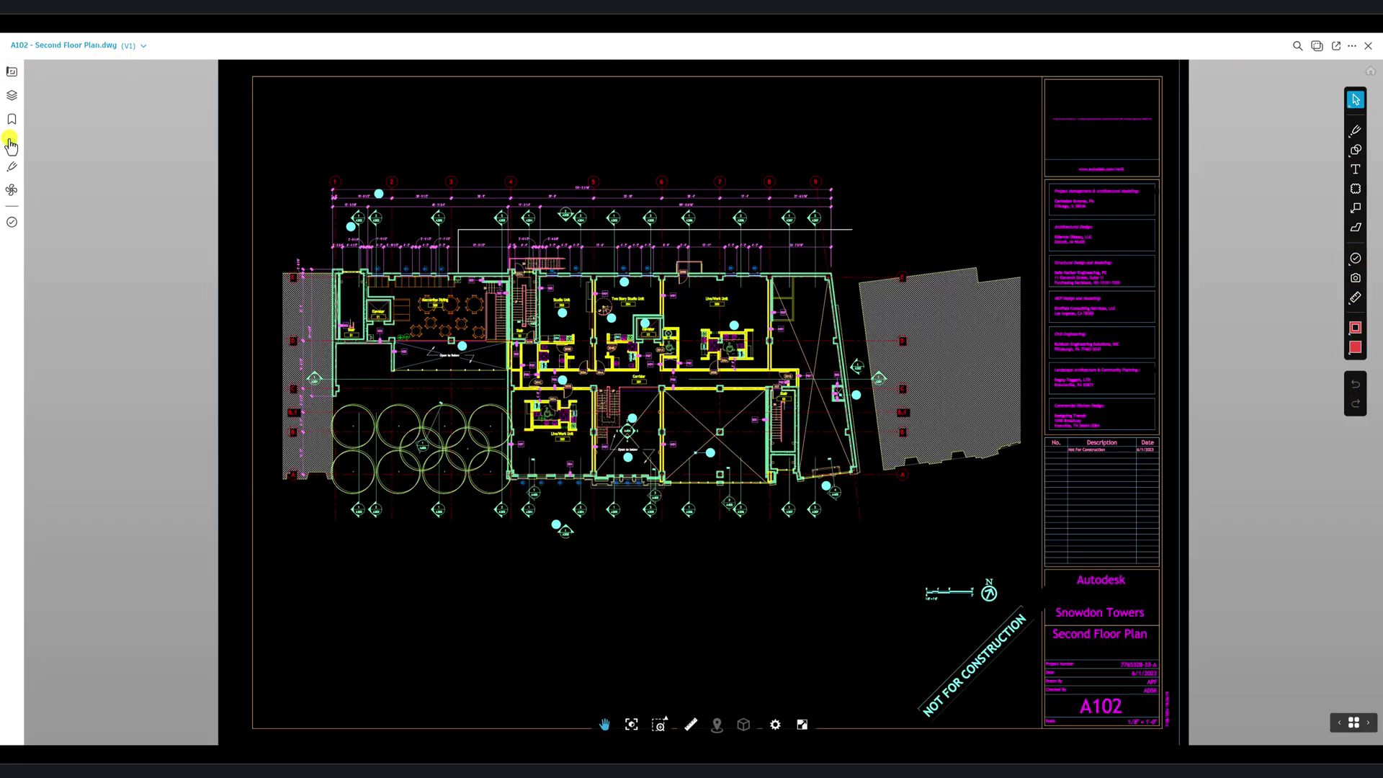
# - In the Model Browser of A102 - Second Floor Plan.dwg, toggle the visibility of Blocks and Other Entities off and on again
pyautogui.click(12, 148)
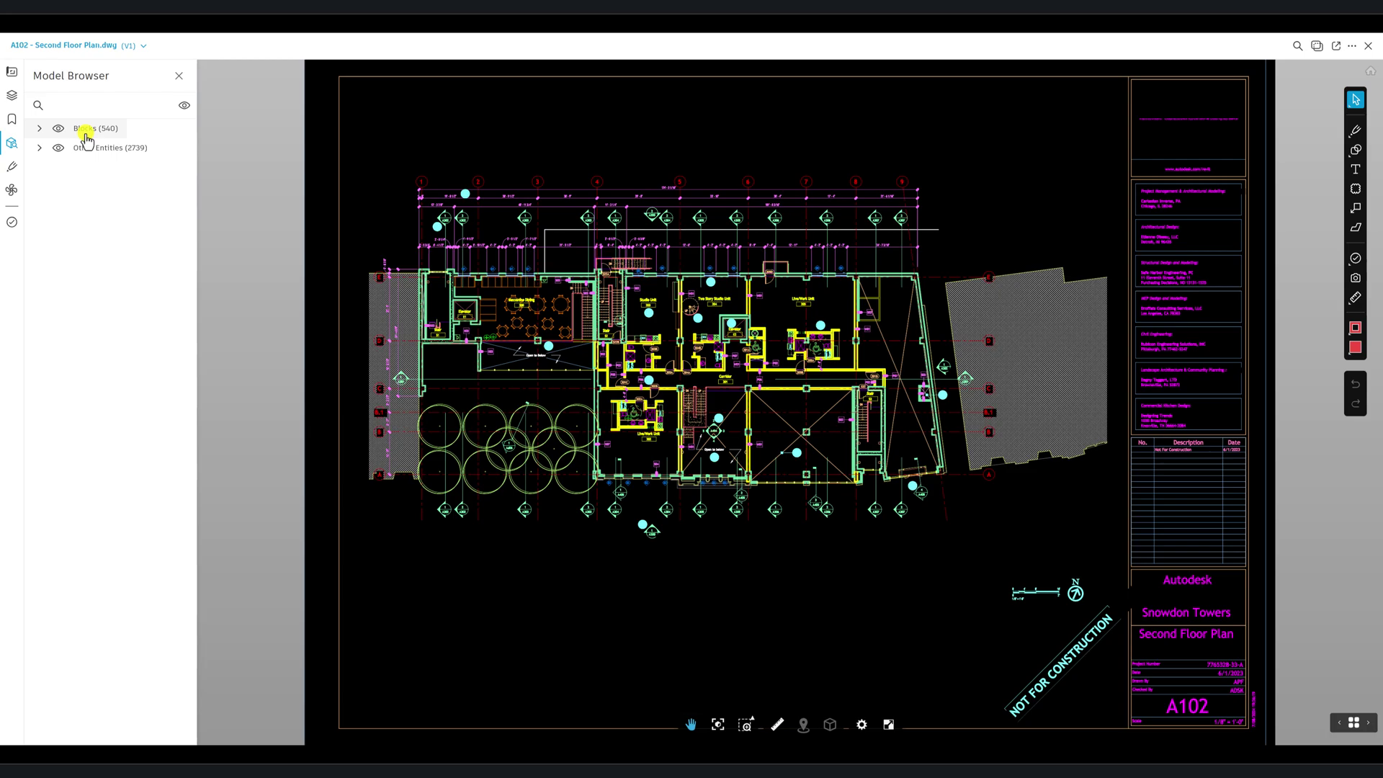
pyautogui.click(60, 129)
pyautogui.click(60, 129)
pyautogui.click(58, 148)
pyautogui.click(58, 148)
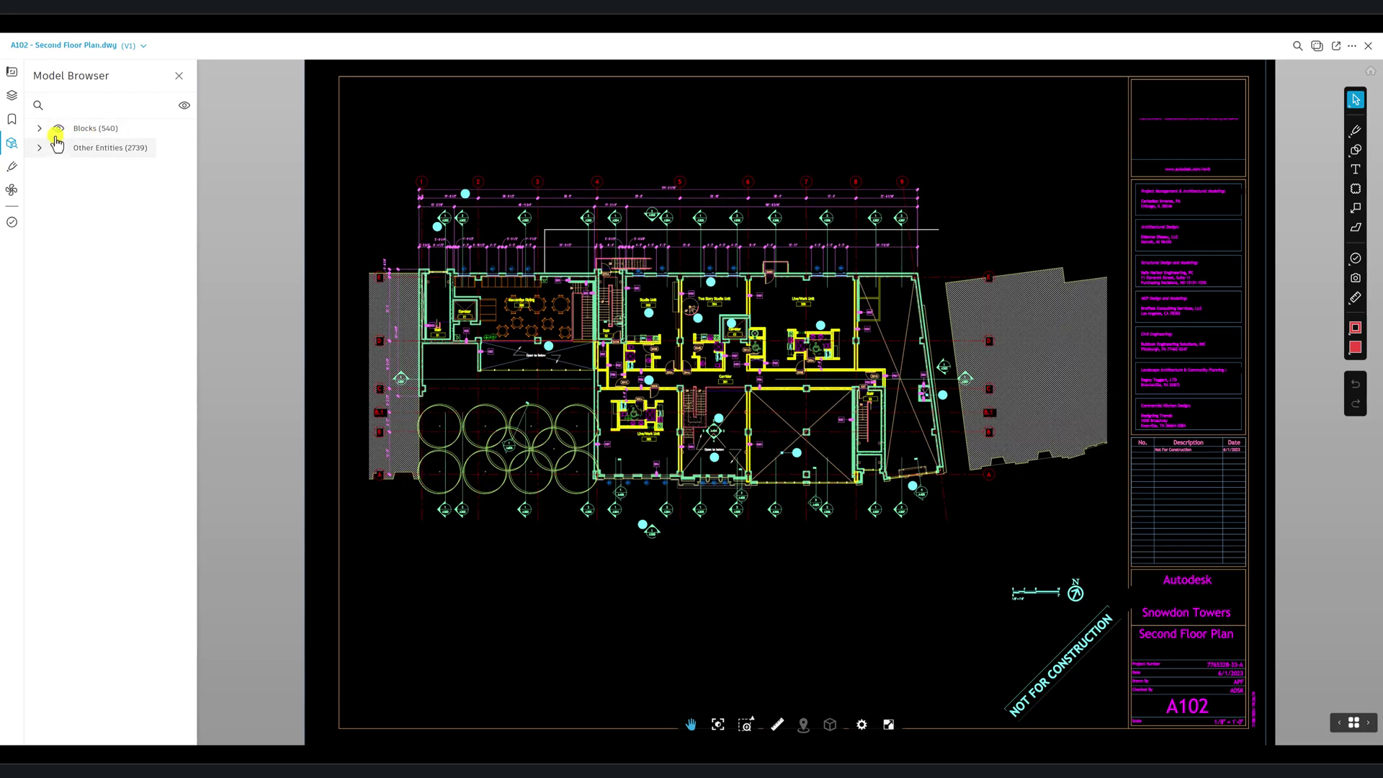
# - Search the drawing's layers for "wall" and show only the I-WALL, A-WALL-PATT, A-WALL-IDEN and A-WALL layers
pyautogui.click(15, 97)
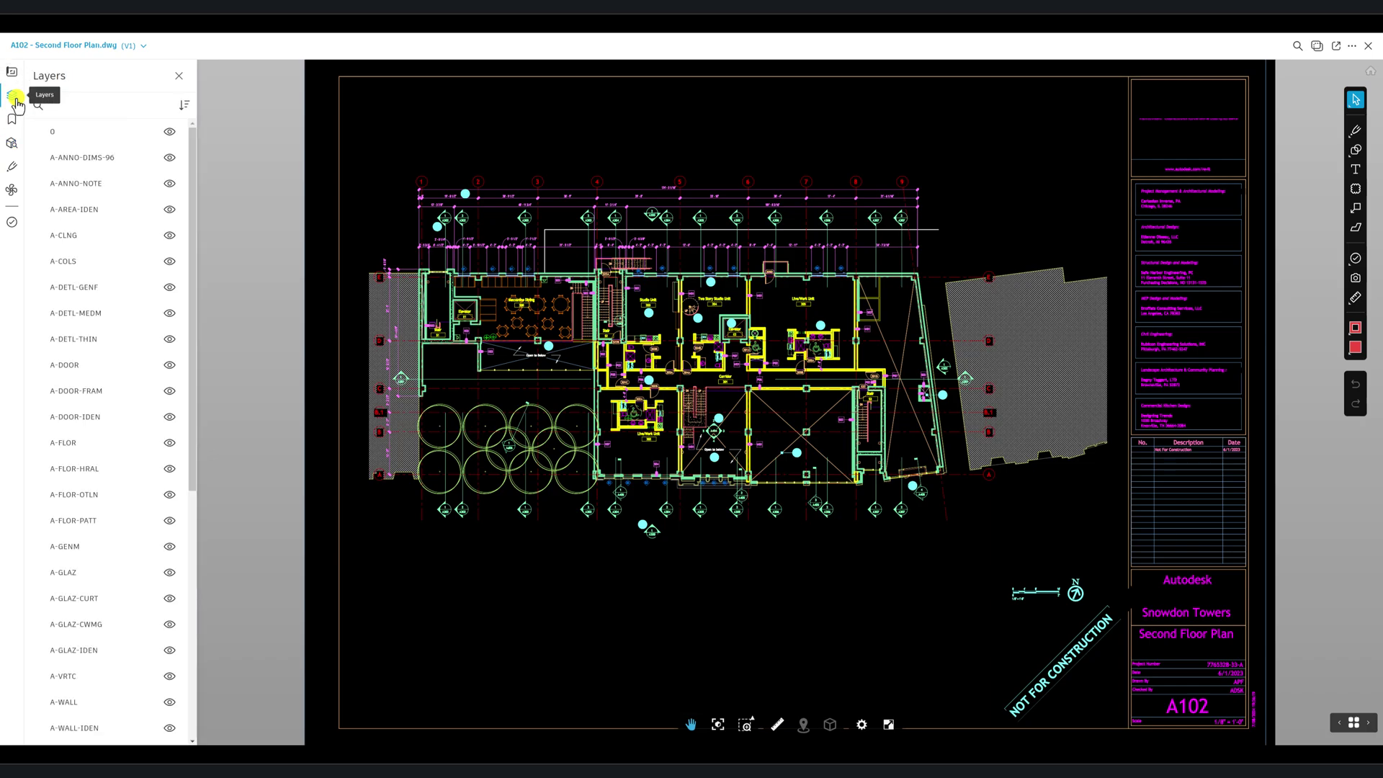
pyautogui.click(39, 107)
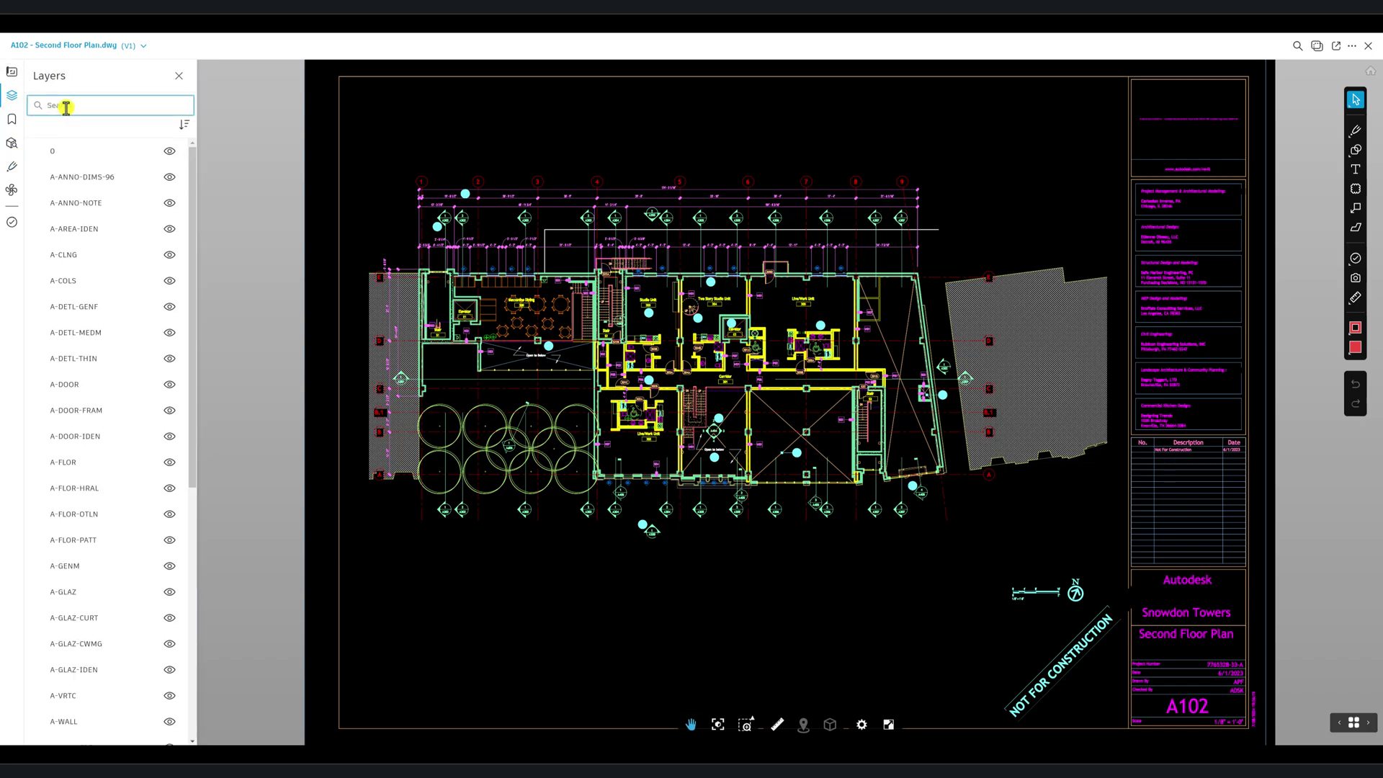
pyautogui.write('wal')
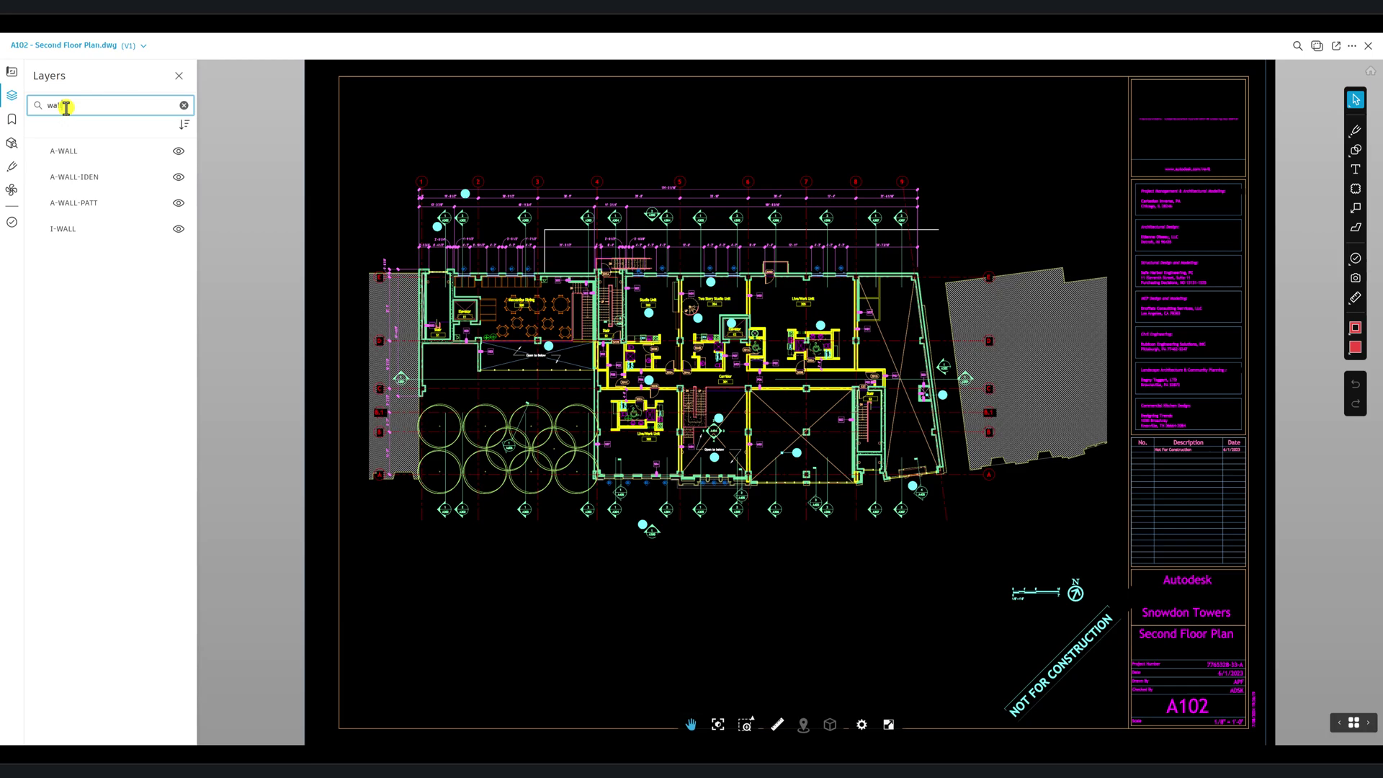
pyautogui.write('l')
pyautogui.click(167, 232)
pyautogui.click(179, 205)
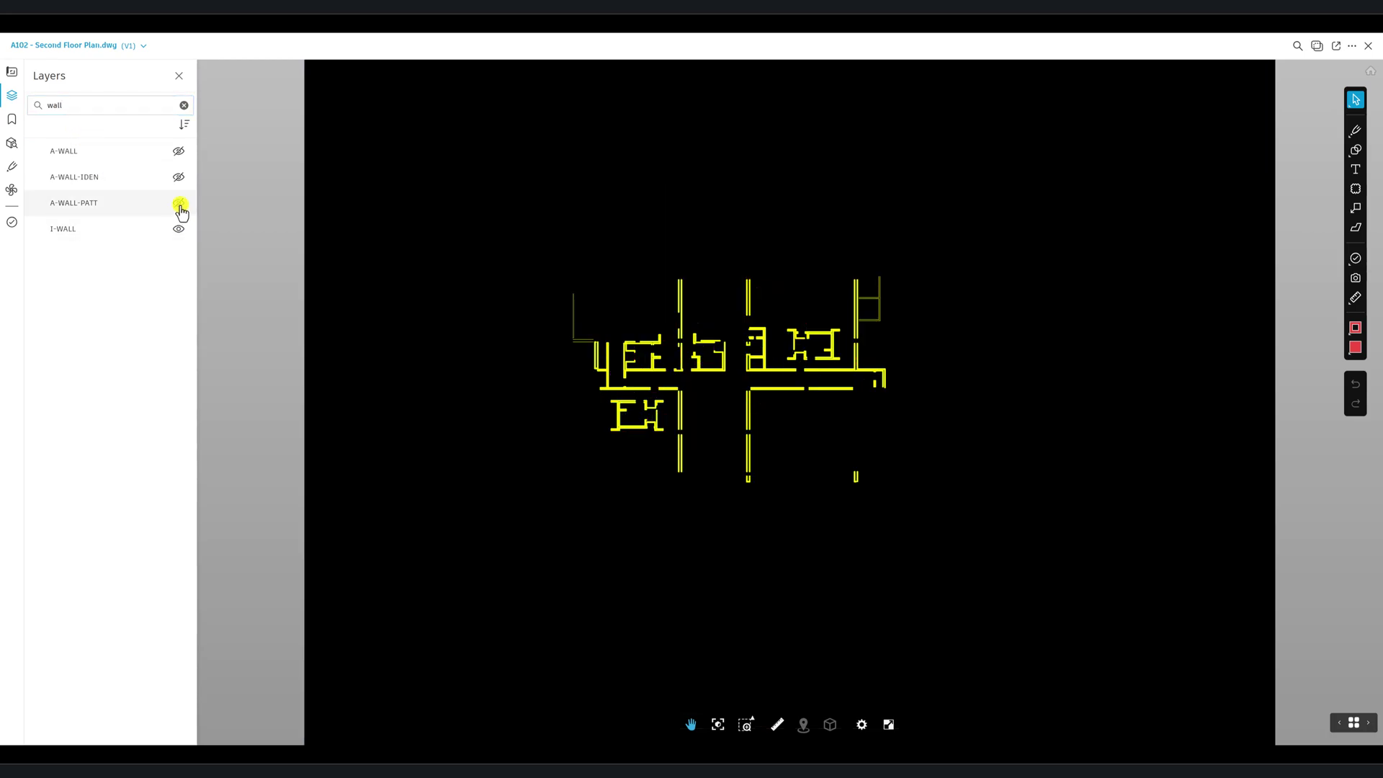
pyautogui.click(179, 176)
pyautogui.click(179, 151)
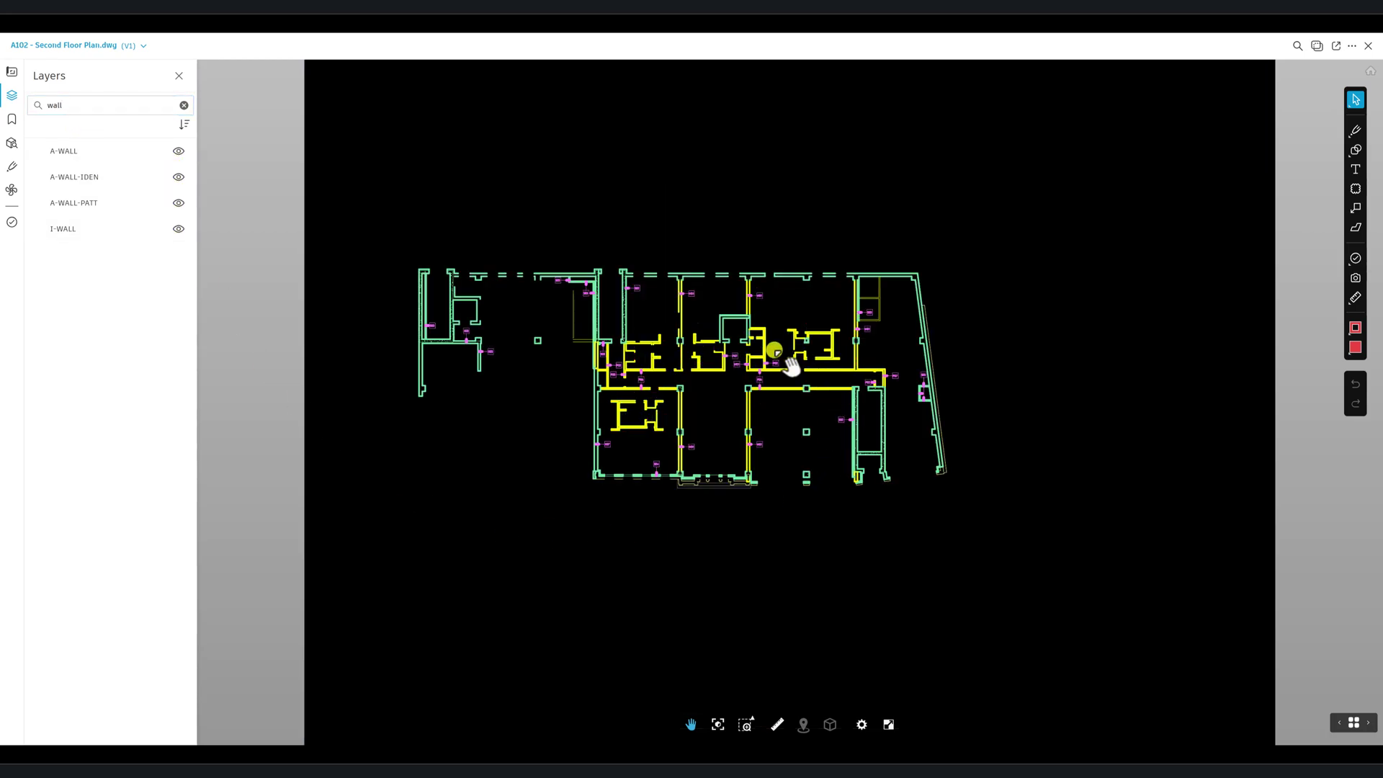
# - Search the layers for "door" and add the A-DOOR-IDEN, A-DOOR-FRAM and A-DOOR layers to the visible wall layers
pyautogui.click(180, 107)
pyautogui.write('d')
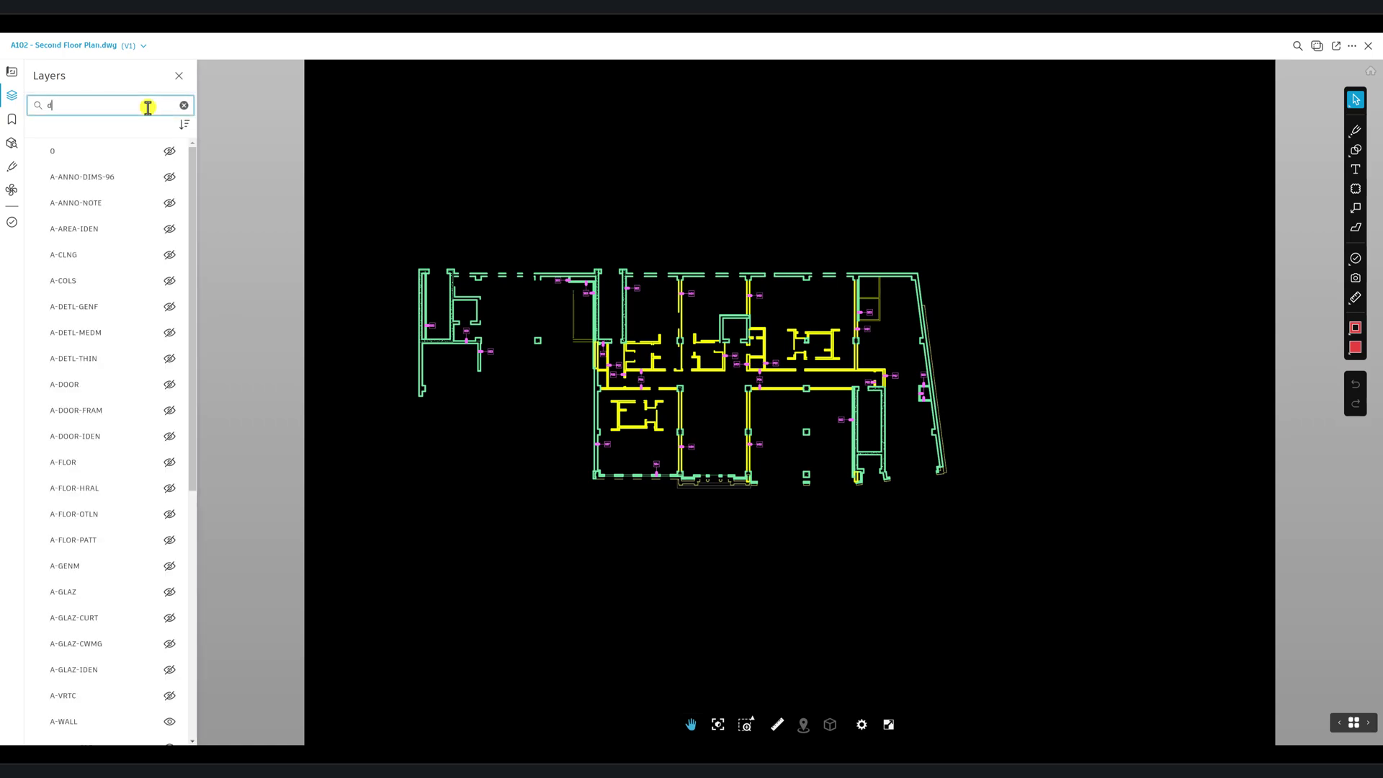
pyautogui.write('oors')
pyautogui.press('BackSpace')
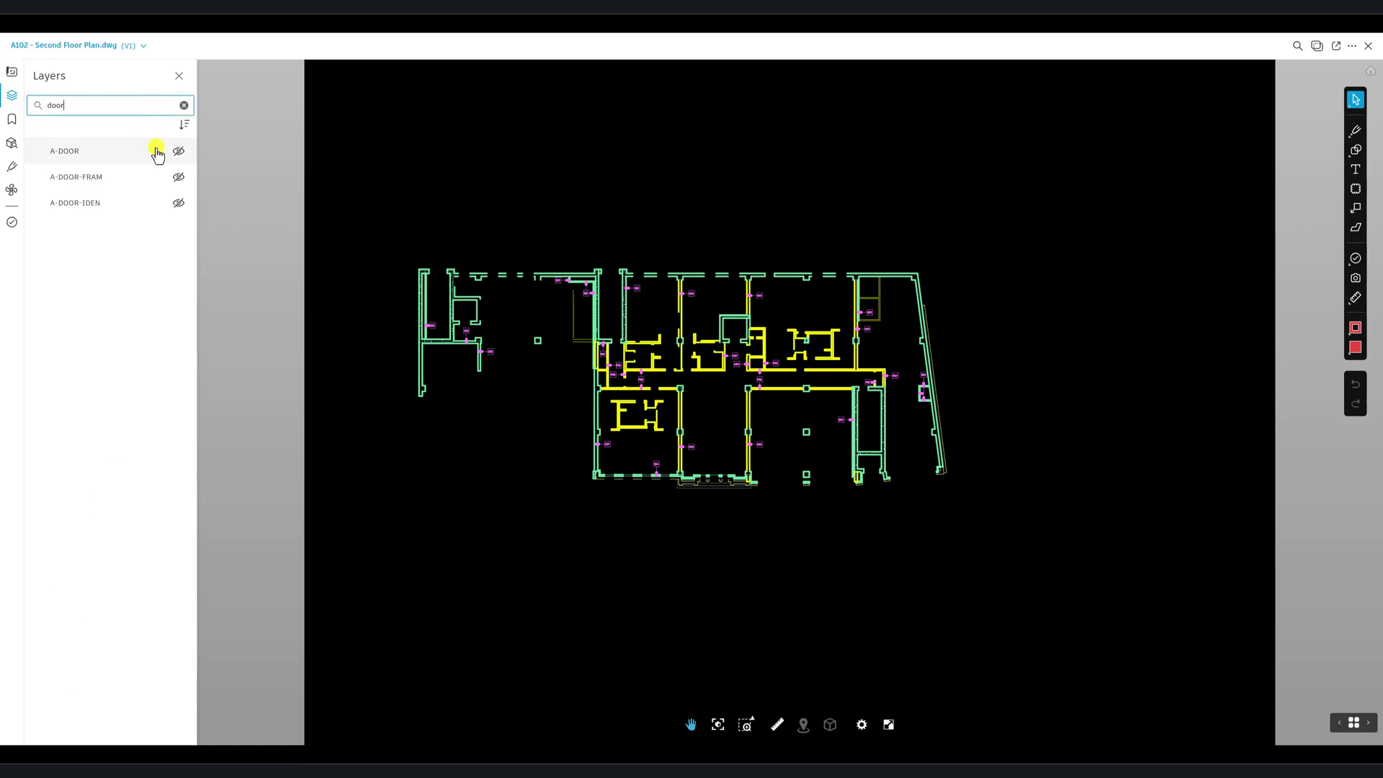
pyautogui.click(180, 202)
pyautogui.click(179, 177)
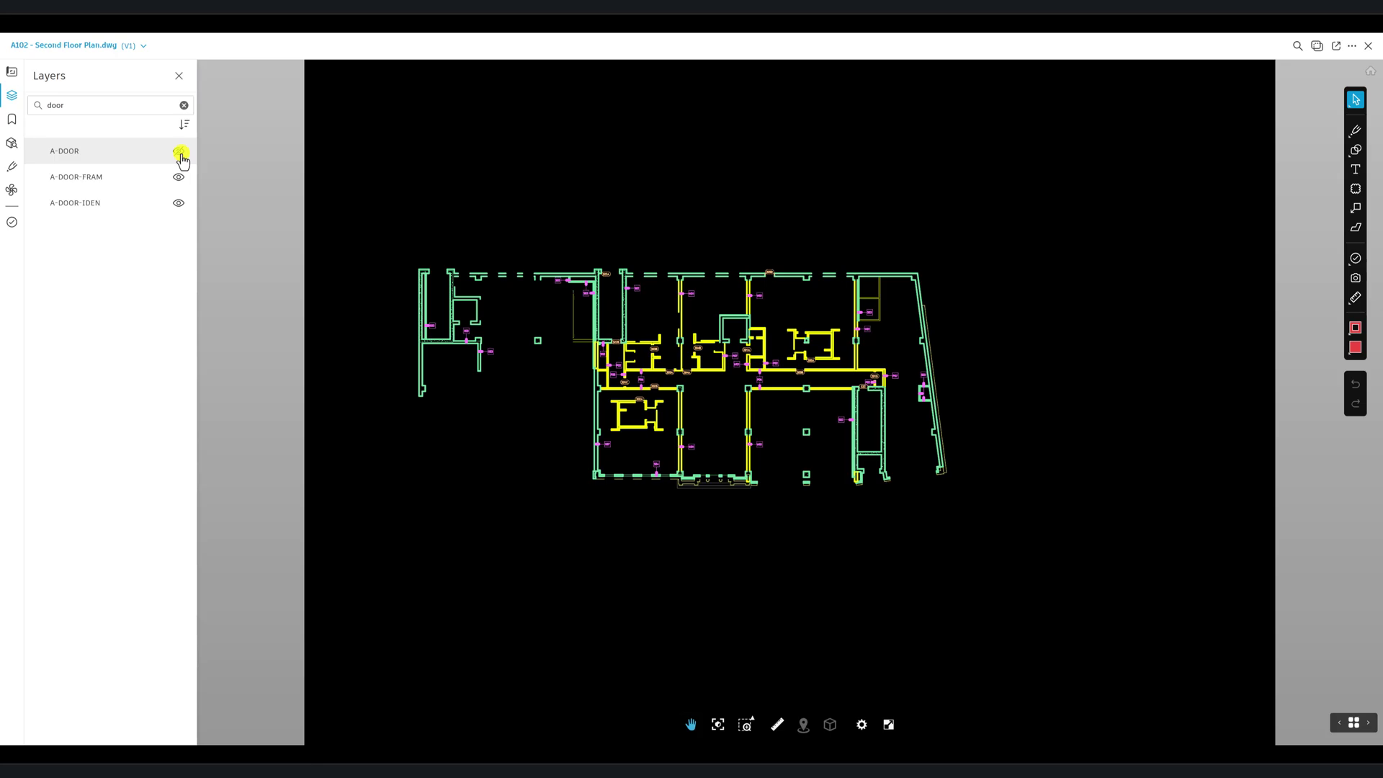
pyautogui.click(178, 150)
pyautogui.scroll(5, 756, 356)
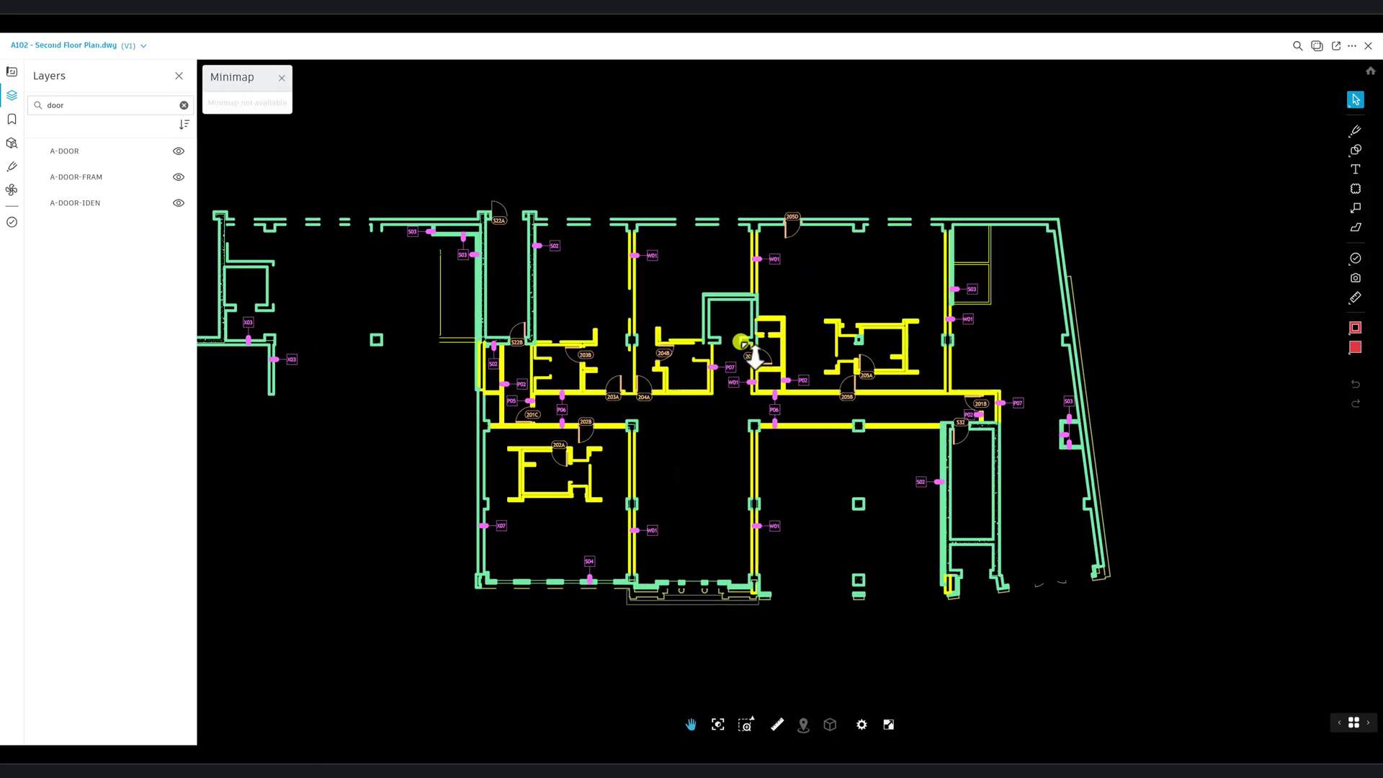
# - Search the layers for "glaz" and add the A-GLAZ, A-GLAZ-CURT, A-GLAZ-CWMG and A-GLAZ-IDEN layers to the visible ones
pyautogui.doubleClick(55, 106)
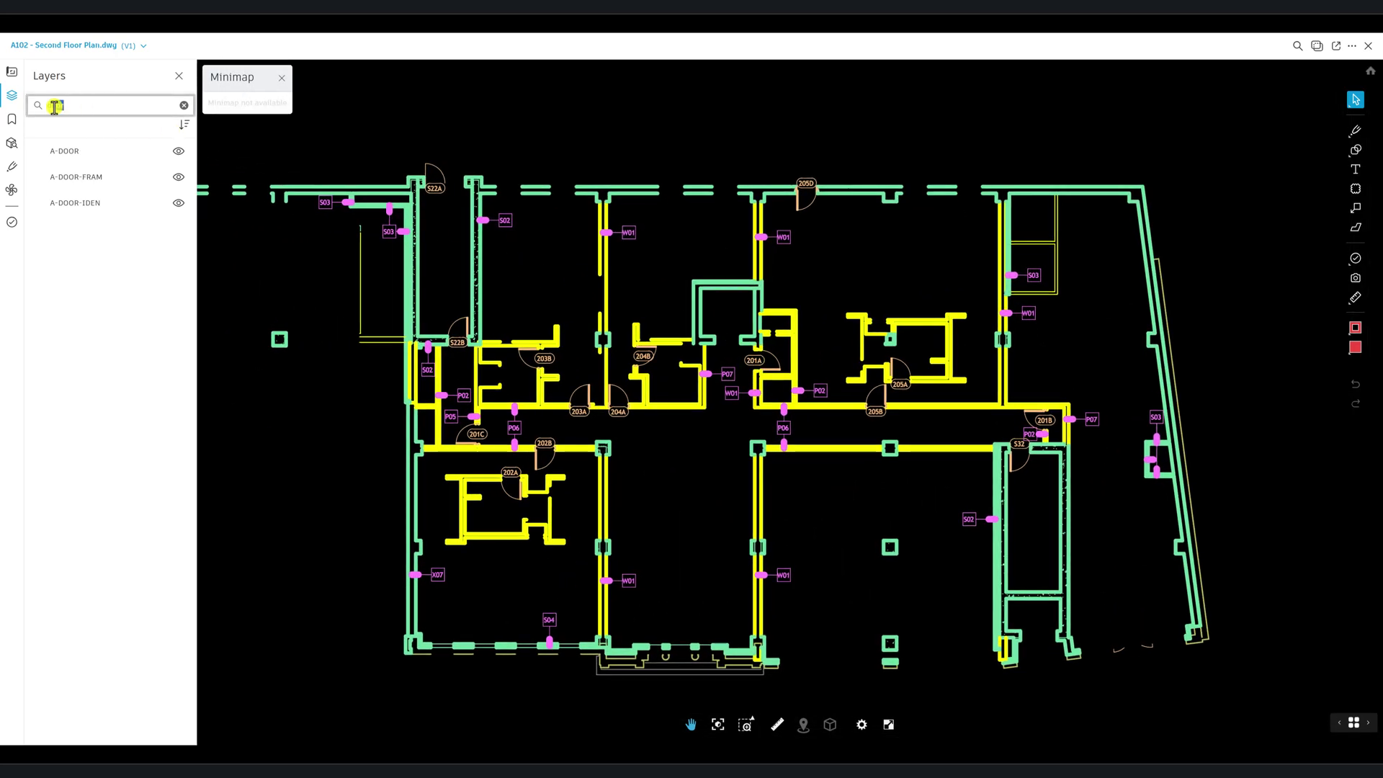
pyautogui.click(184, 106)
pyautogui.write('gl')
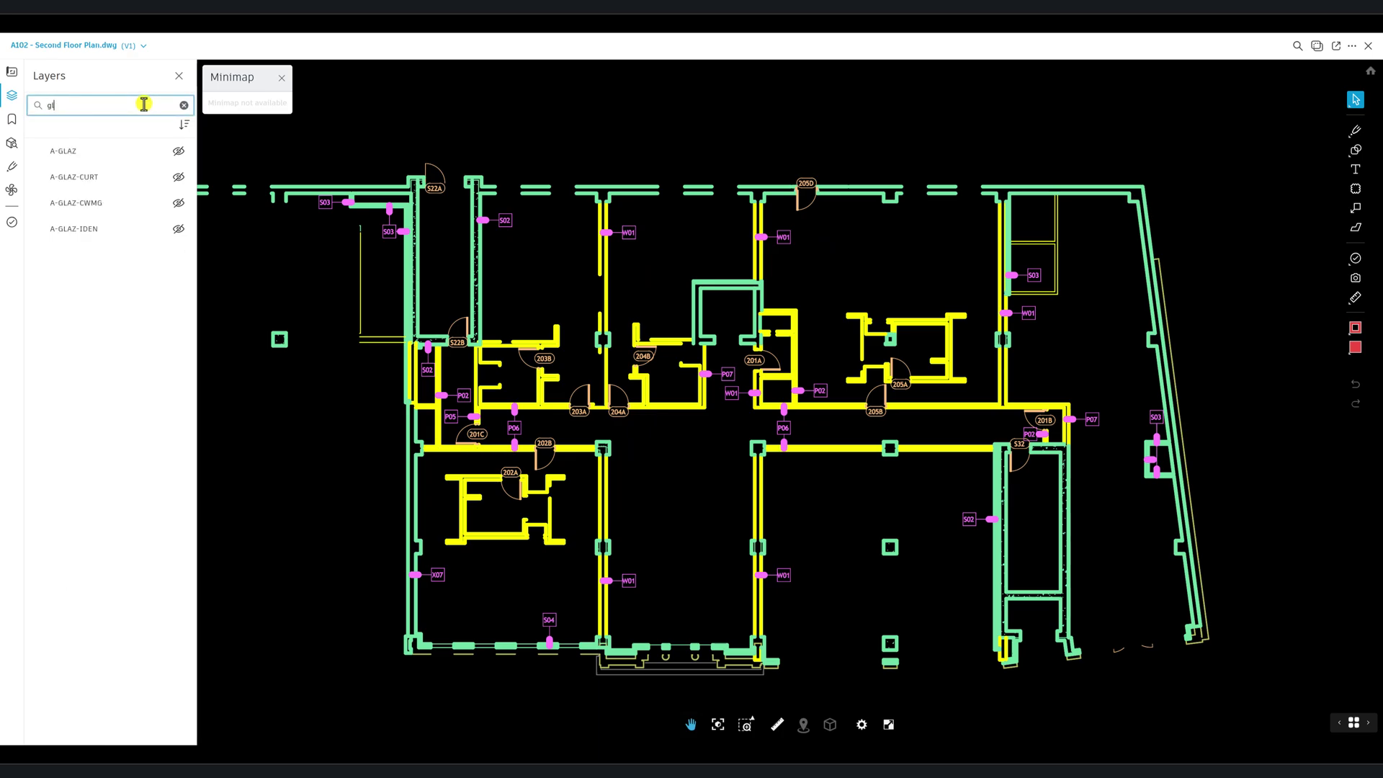
pyautogui.write('az')
pyautogui.click(178, 150)
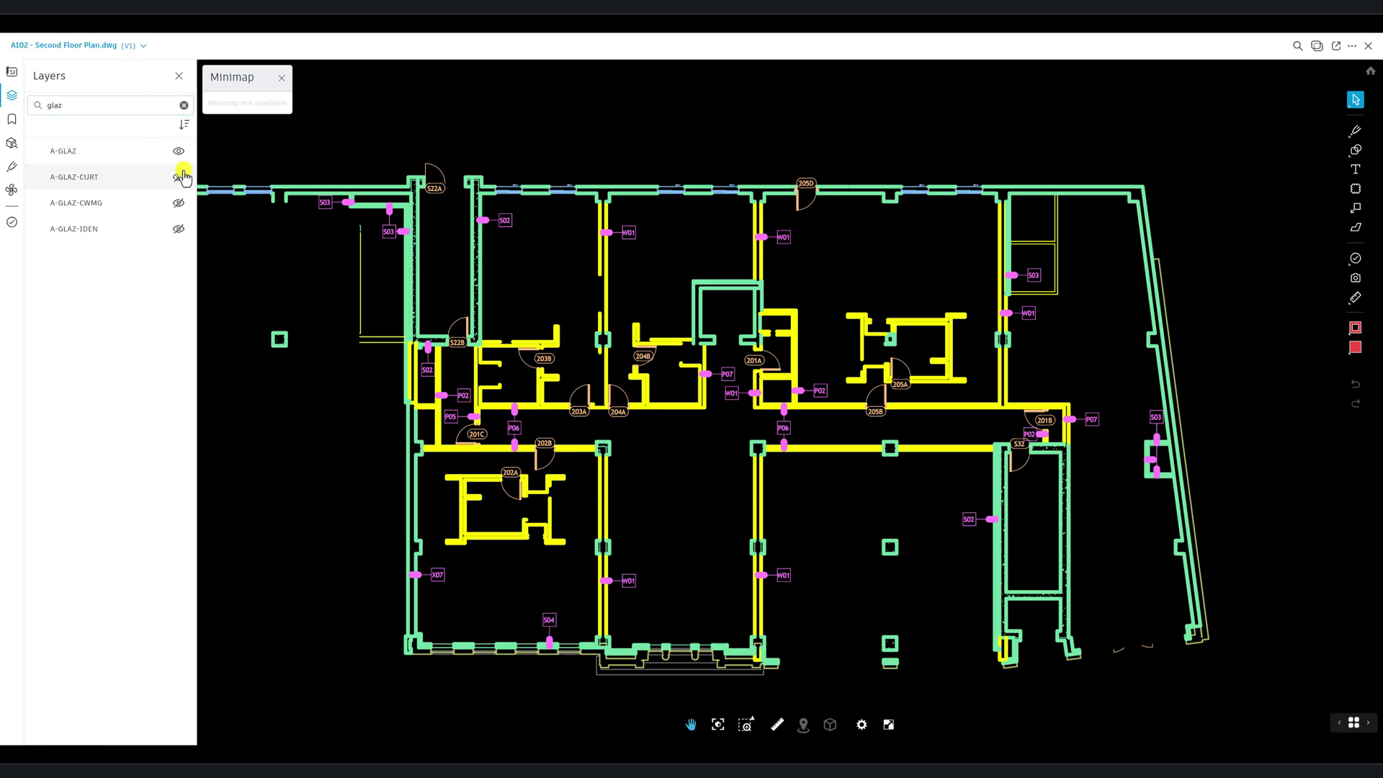
pyautogui.click(178, 177)
pyautogui.click(179, 203)
pyautogui.click(179, 228)
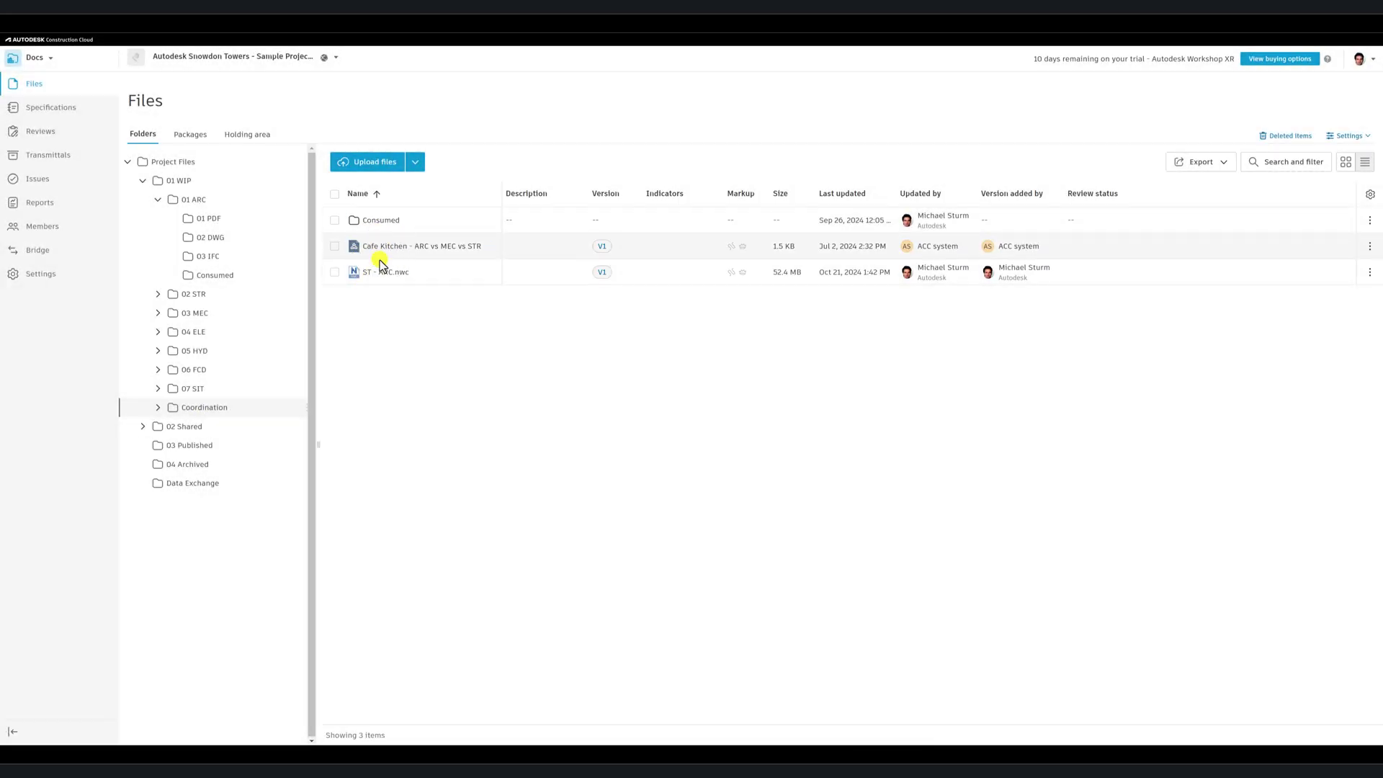
# - Open ST - ARC.nwc from the Coordination folder and display its Model Browser
pyautogui.click(379, 272)
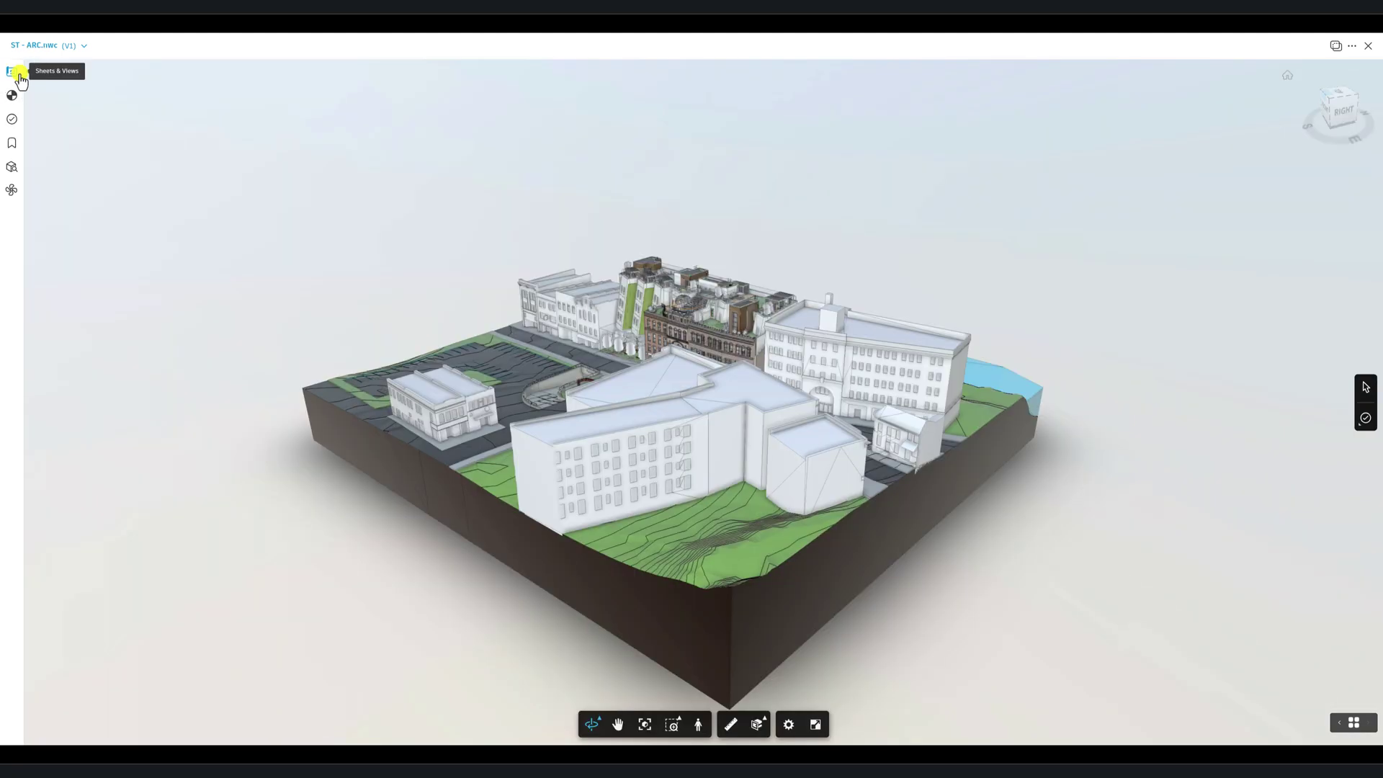
pyautogui.click(12, 72)
pyautogui.click(11, 168)
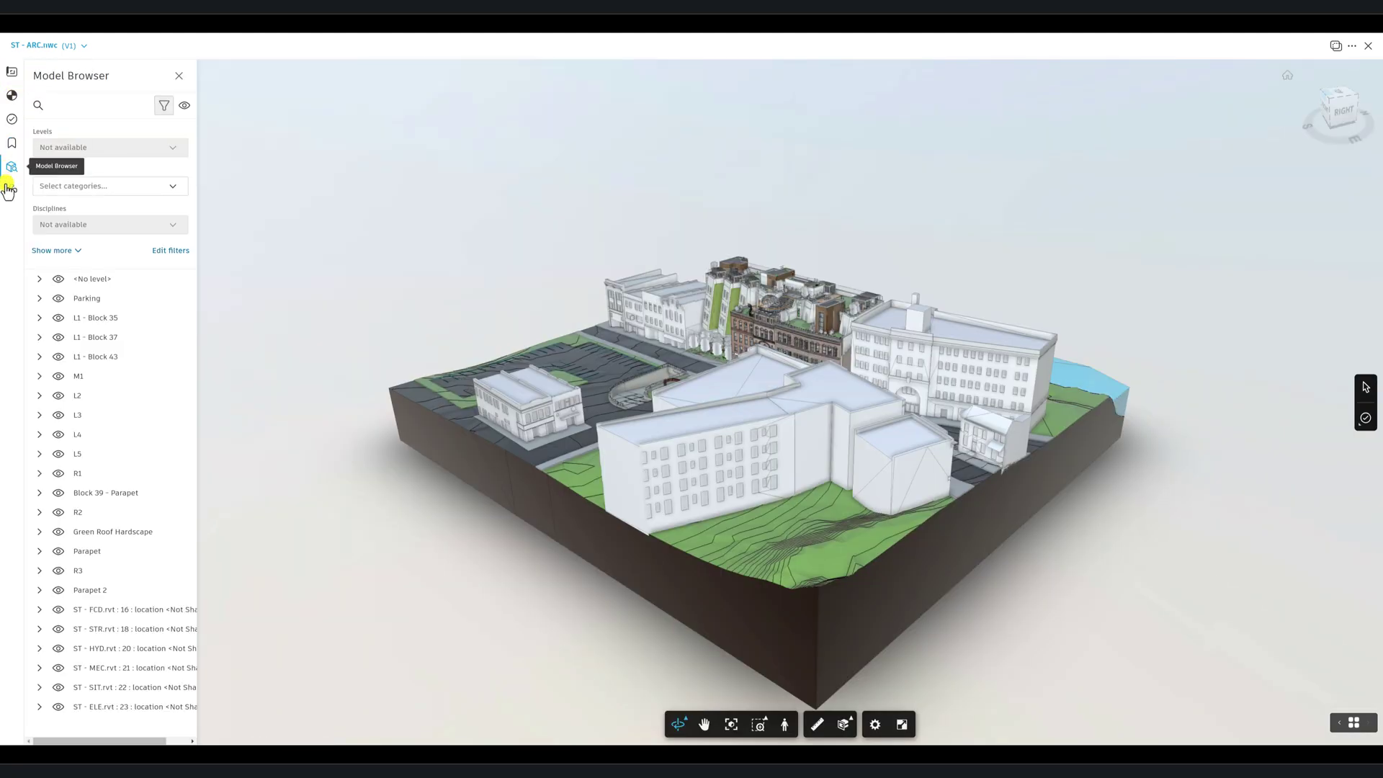
# - Filter the model to the Walls category and isolate the walls of levels L2 and M1 in turn
pyautogui.click(101, 186)
pyautogui.write('wall')
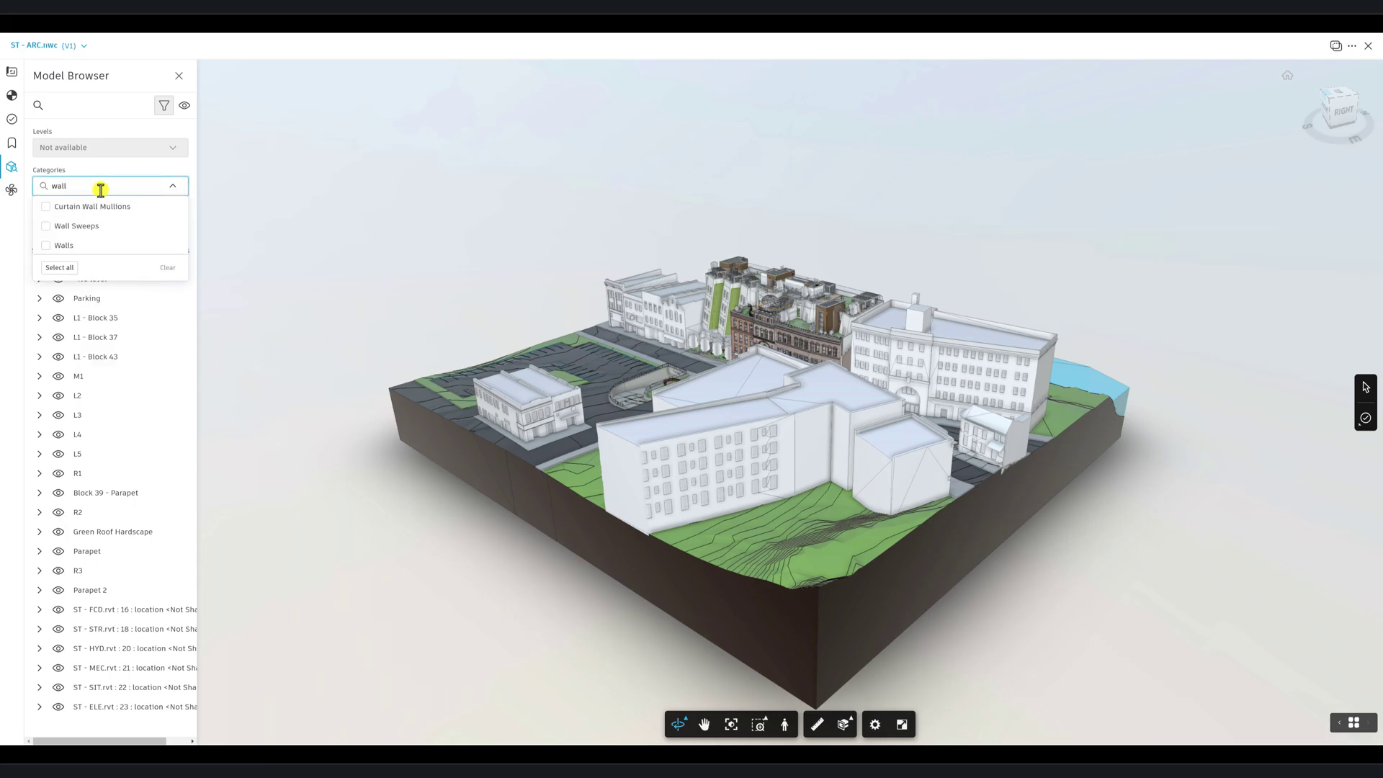
pyautogui.click(46, 245)
pyautogui.click(77, 396)
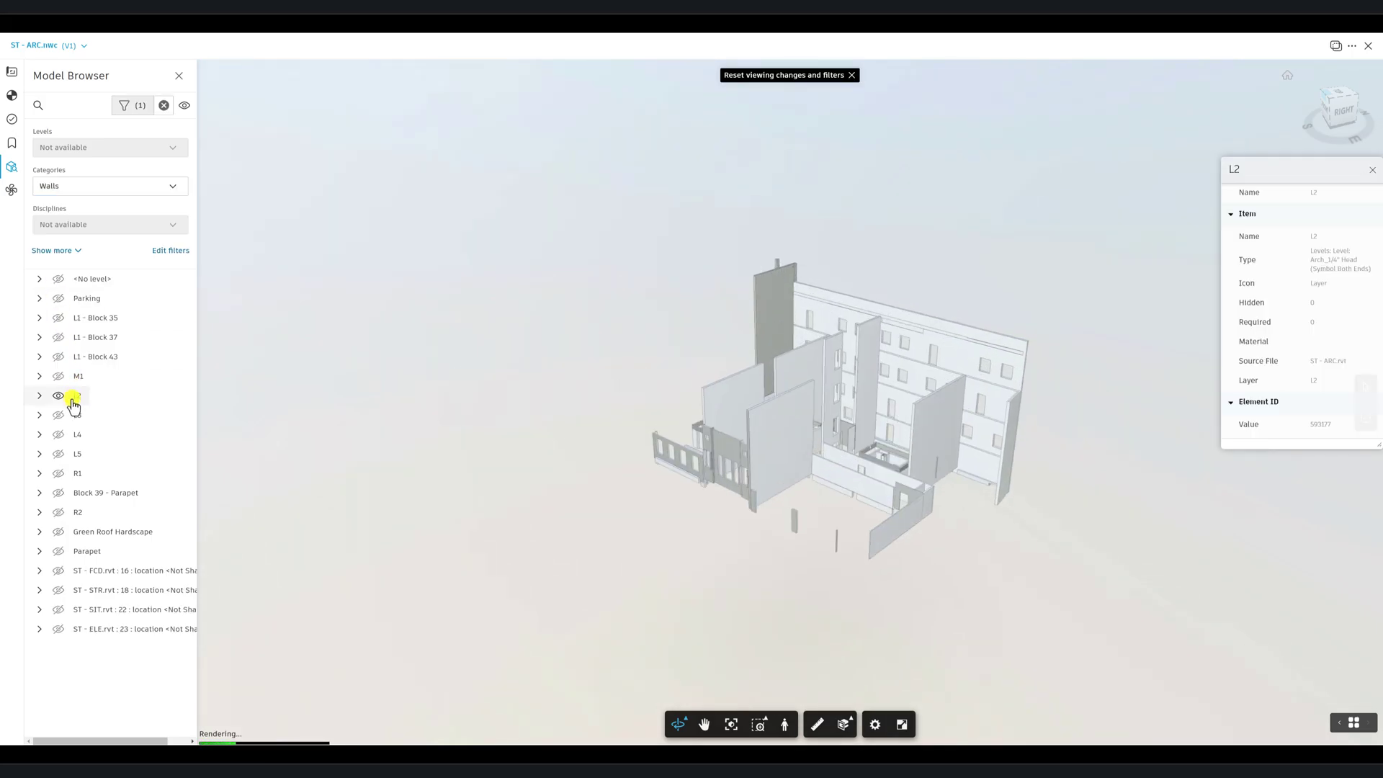
pyautogui.click(70, 378)
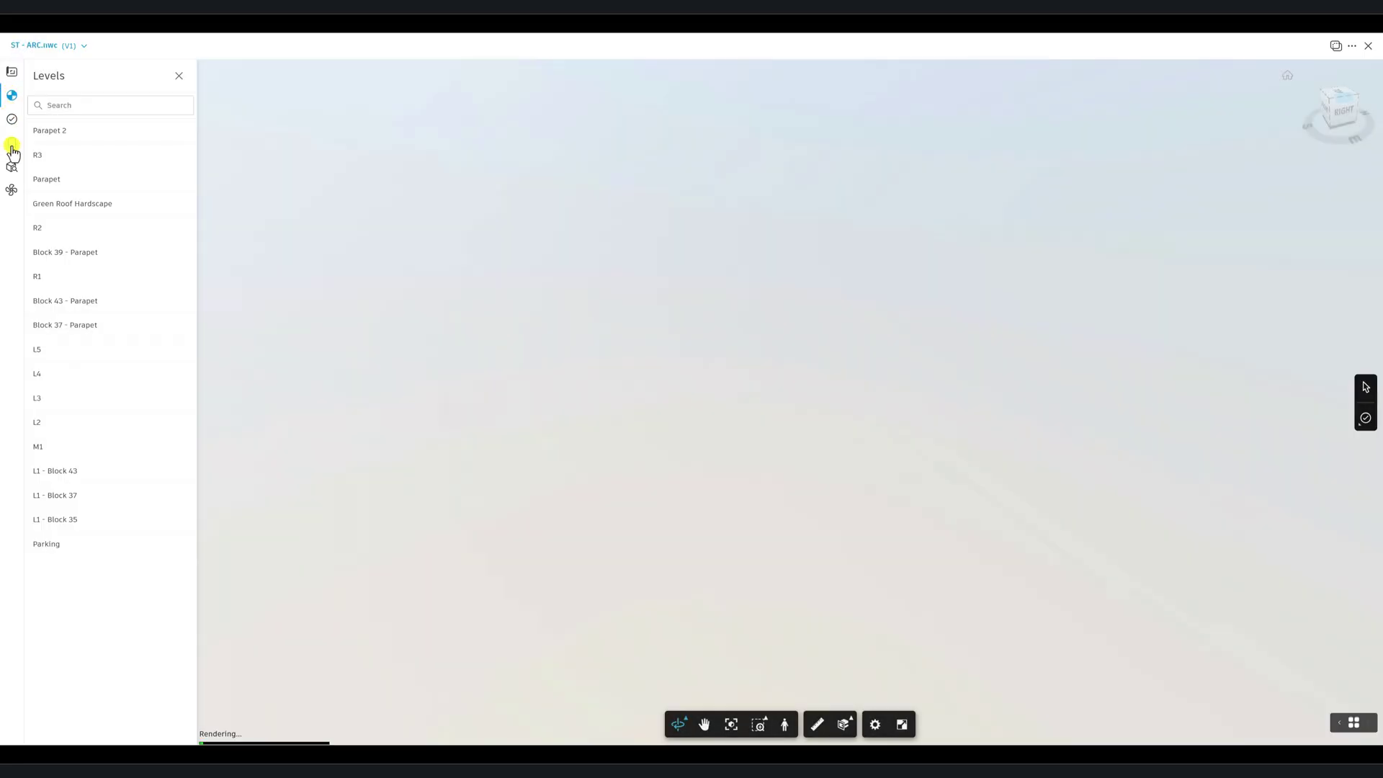
# - Open the realistic camera-from-above viewpoint in the 3D View folder of the model's viewpoints
pyautogui.click(12, 145)
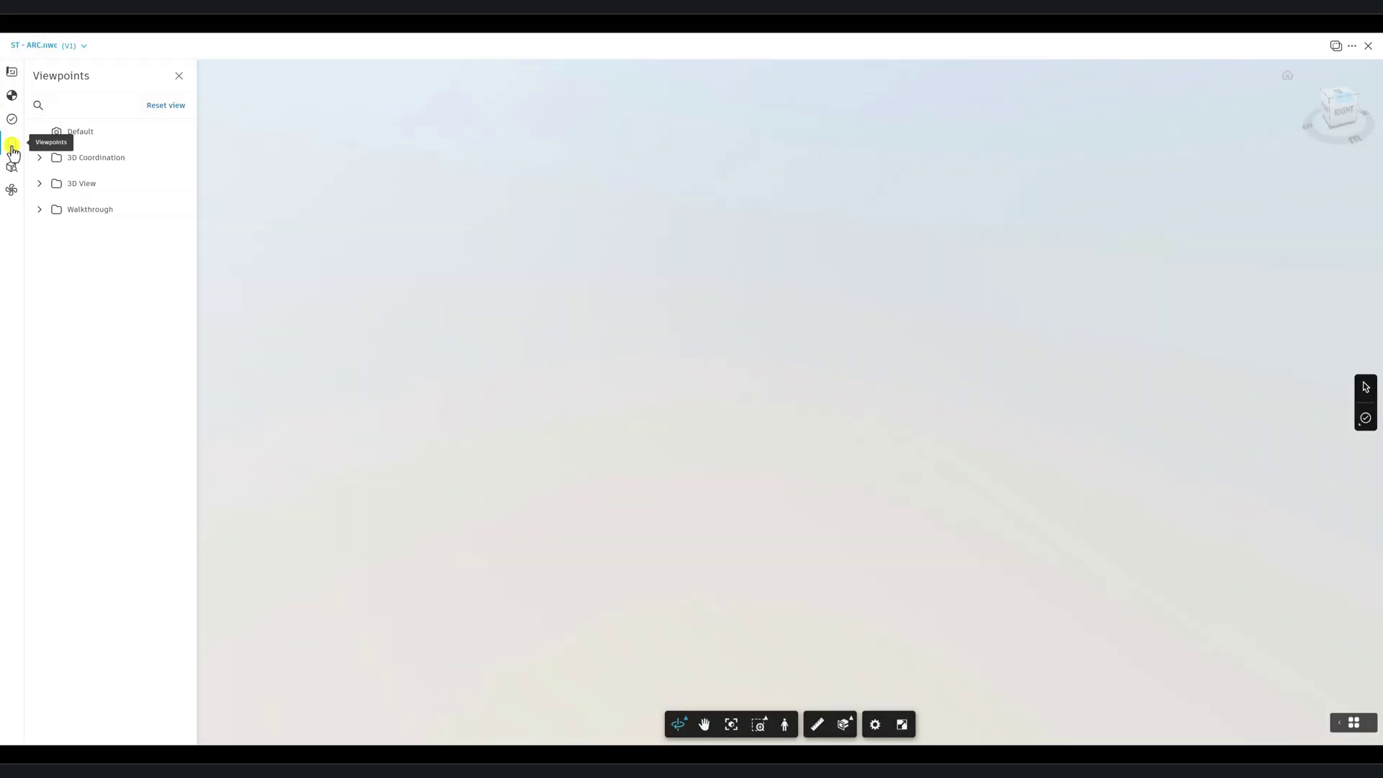
pyautogui.click(76, 185)
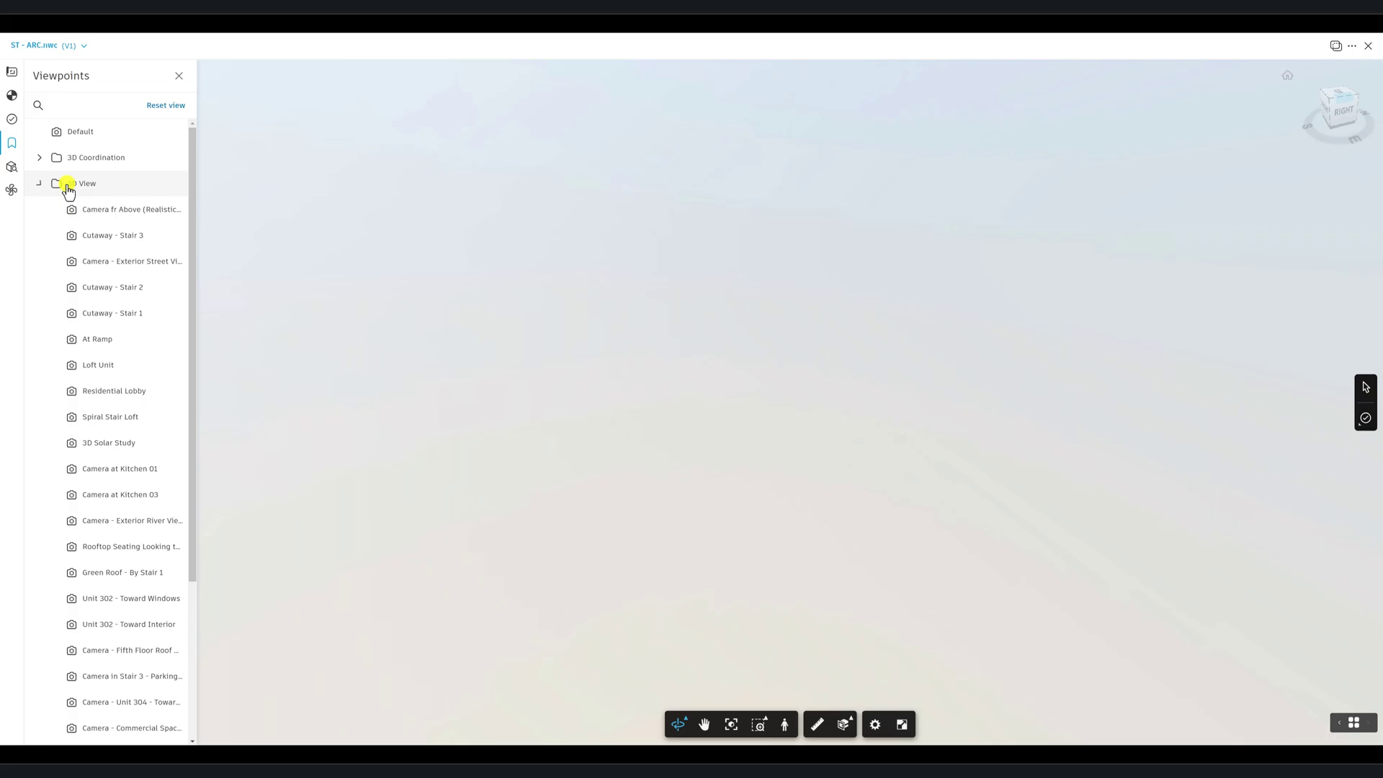
pyautogui.click(112, 209)
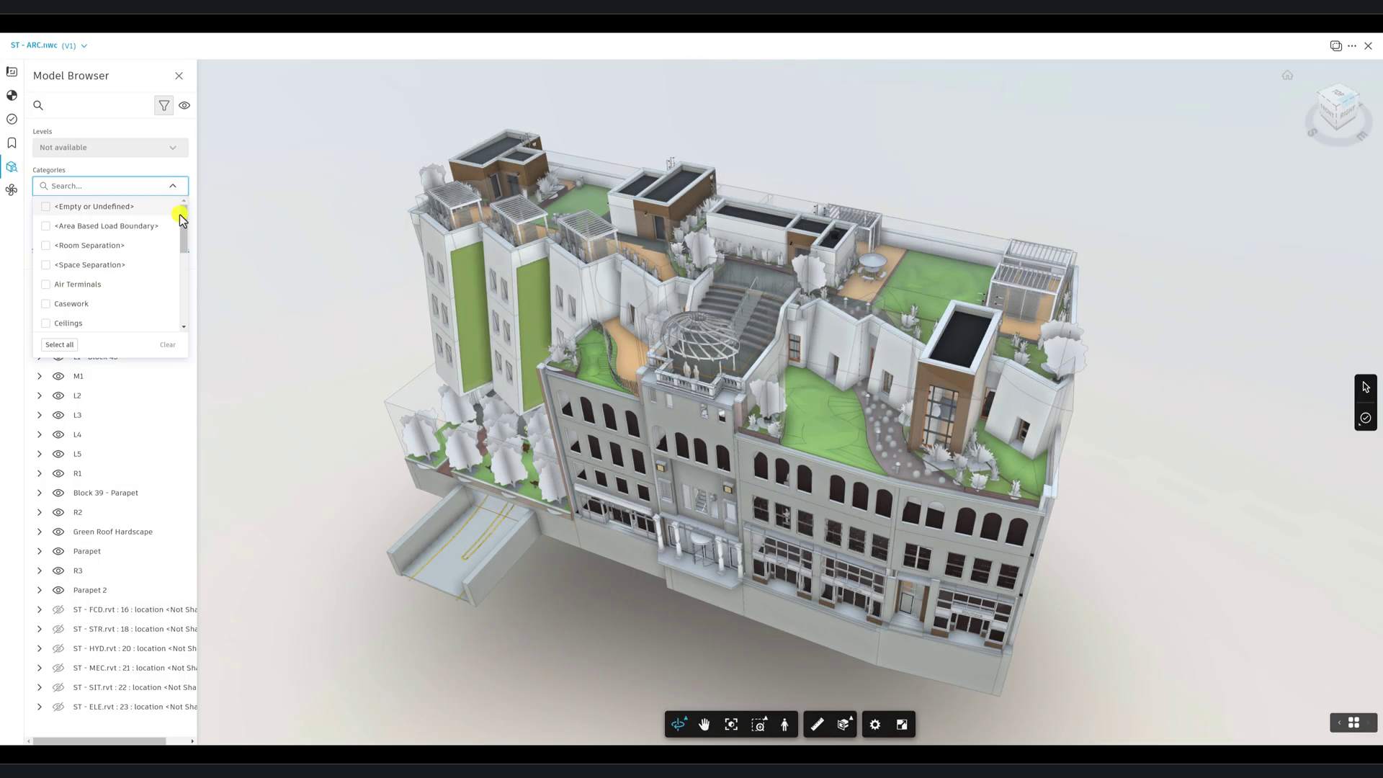
# - Filter the model to the Casework category and inspect the isolated casework from another angle and closer up
pyautogui.scroll(-2, 182, 219)
pyautogui.click(46, 225)
pyautogui.click(832, 539)
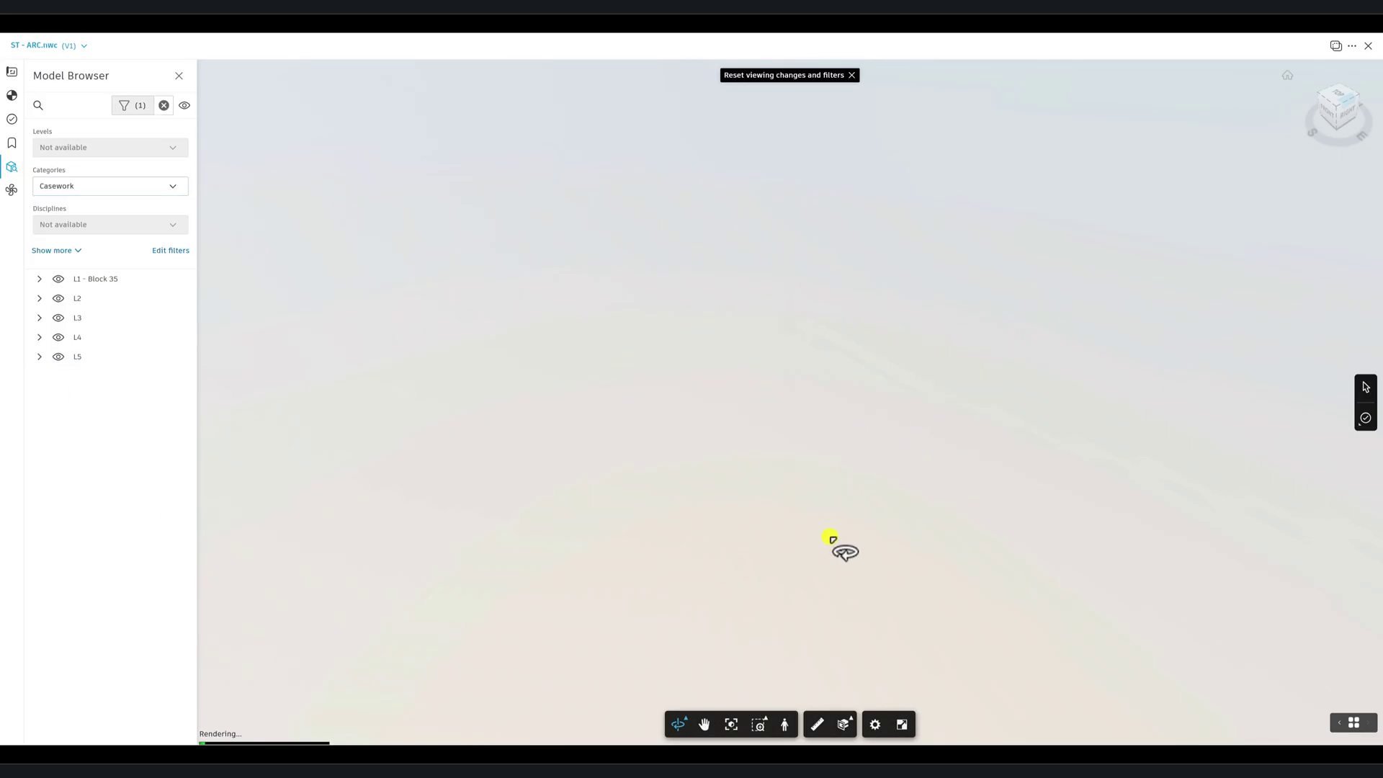
pyautogui.moveTo(832, 539); pyautogui.dragTo(906, 537)
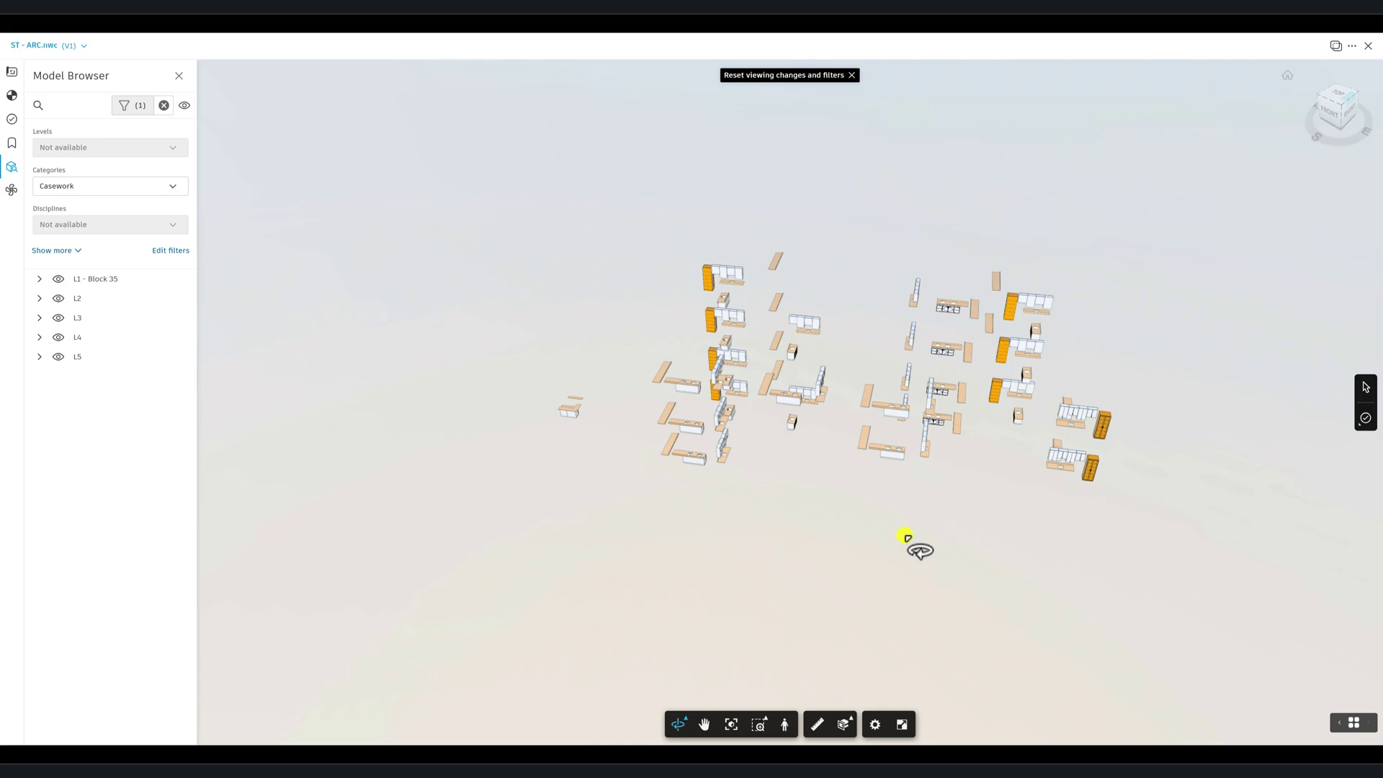
pyautogui.scroll(5, 766, 392)
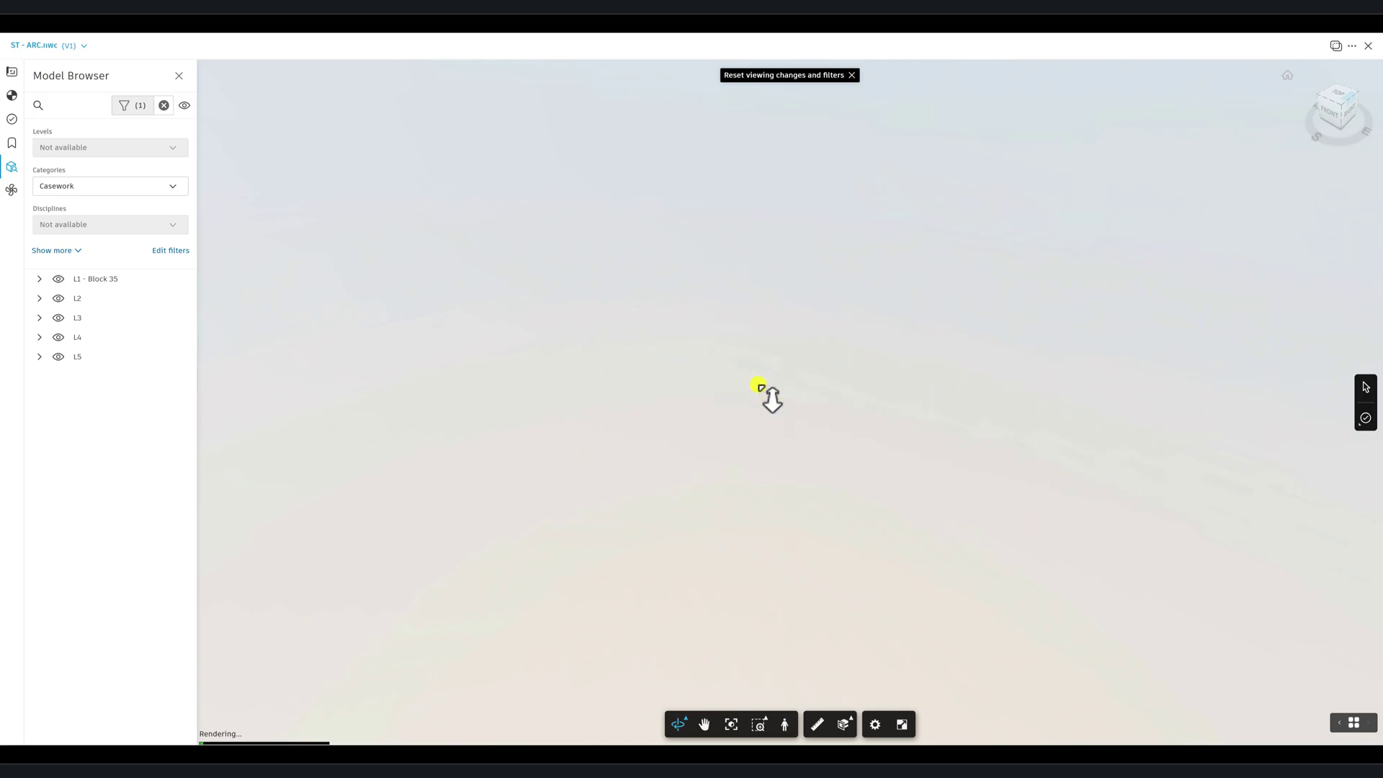